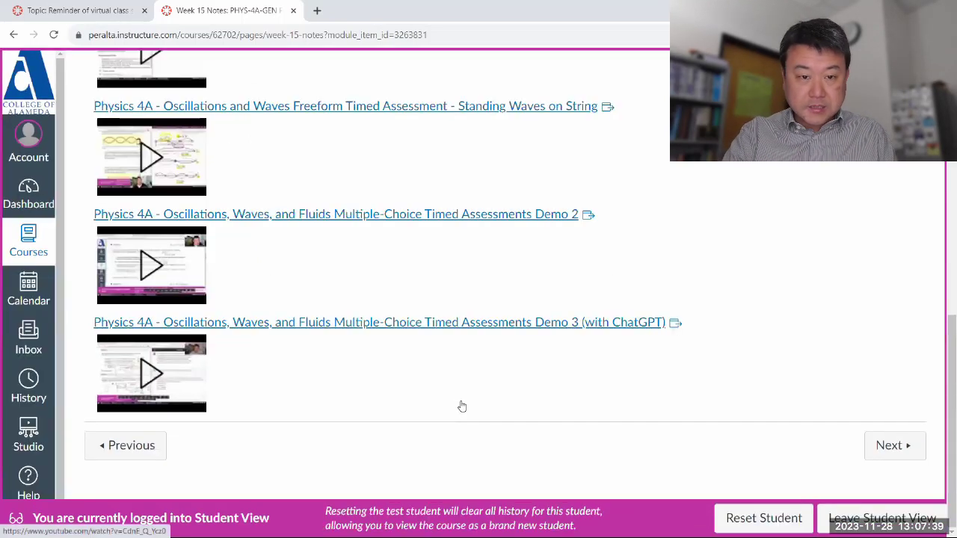
Open the Oscillations and Waves timed assessment and load perplexity.ai in its own separate window.
click(876, 447)
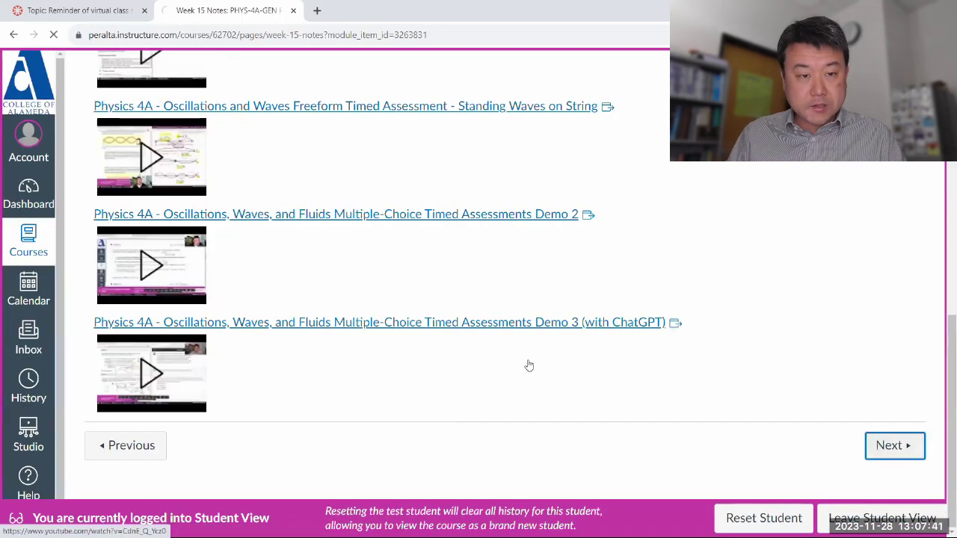
click(317, 11)
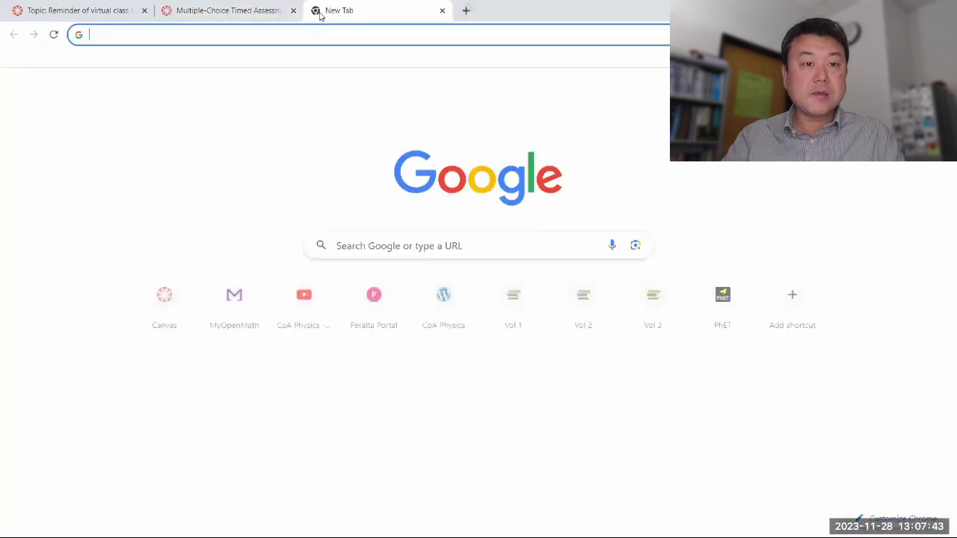
text(per)
key(Return)
drag(319, 15, 955, 67)
Dock Canvas on the left beside Perplexity and zoom it to 90% so all rules fit.
click(394, 9)
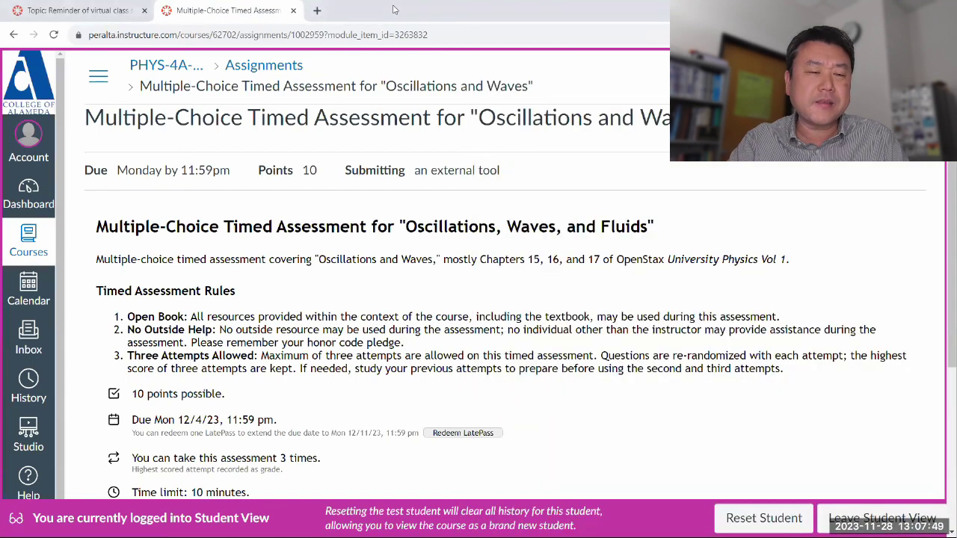
key(super+Left)
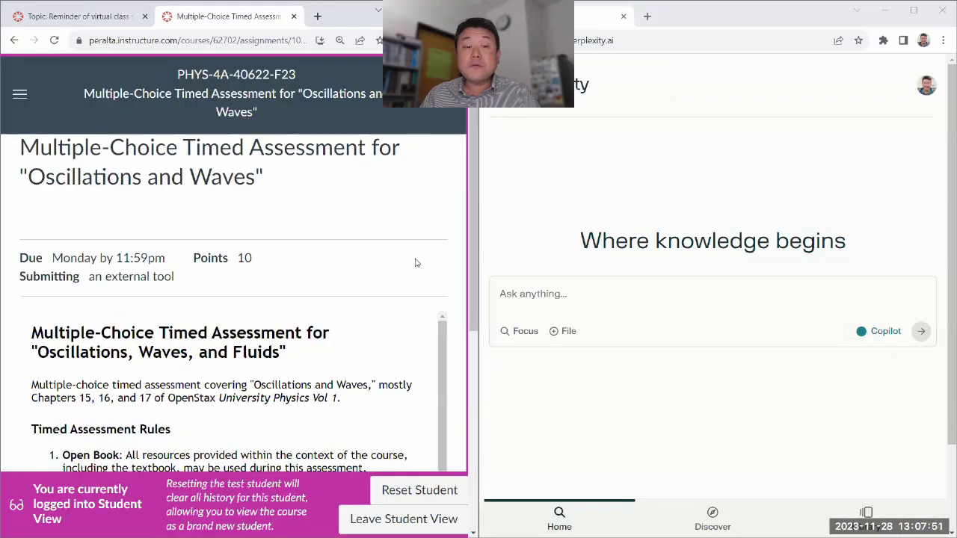
scroll(446, 247, down, 4)
scroll(452, 251, up, 1)
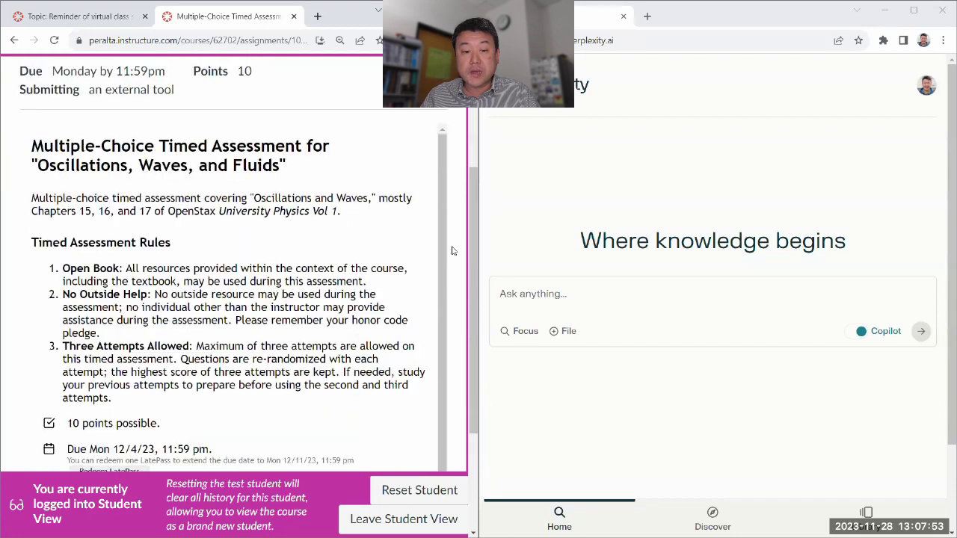
key(ctrl+minus)
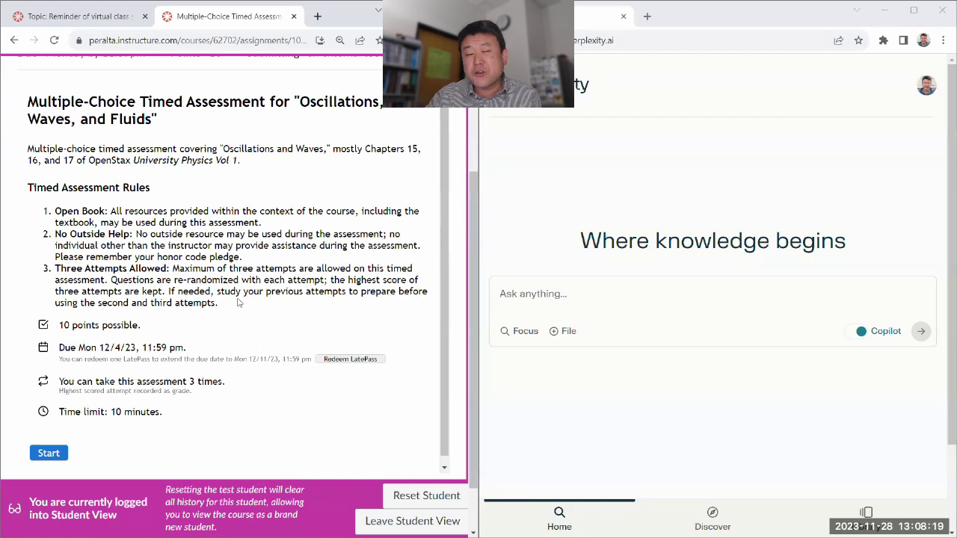
drag(238, 302, 136, 257)
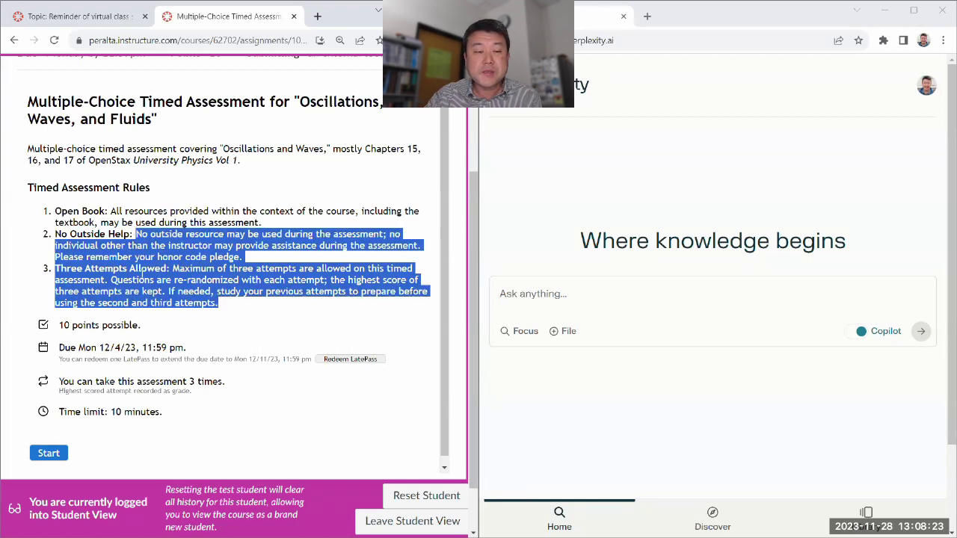
click(144, 274)
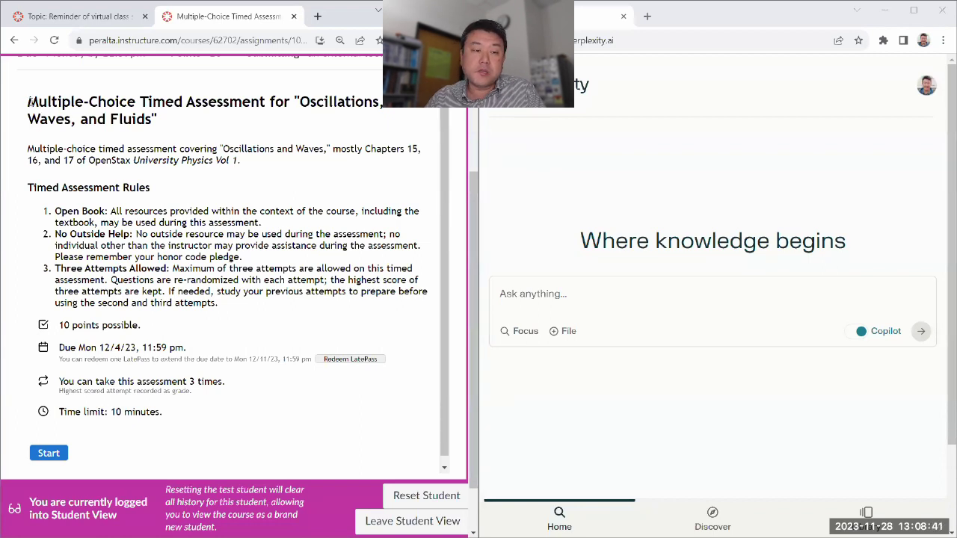
drag(29, 102, 231, 283)
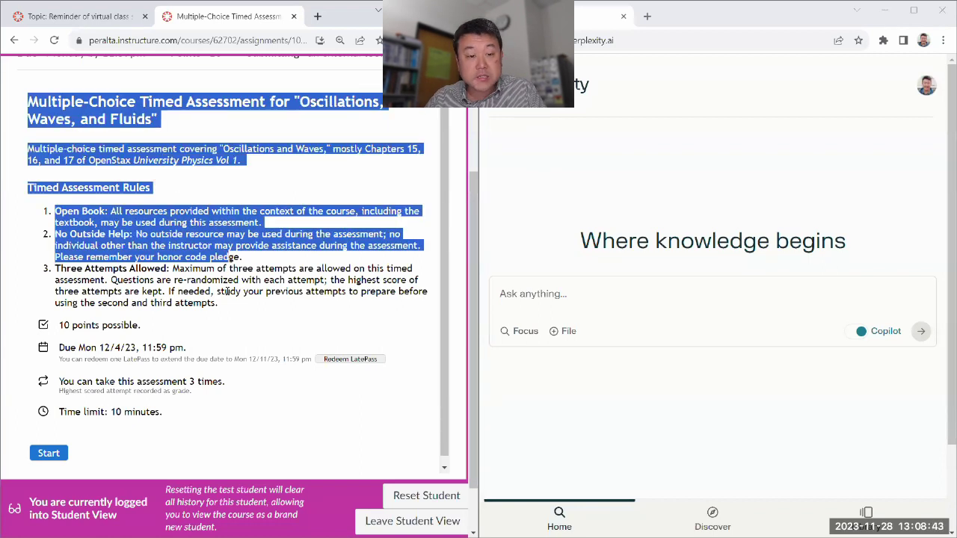
click(227, 292)
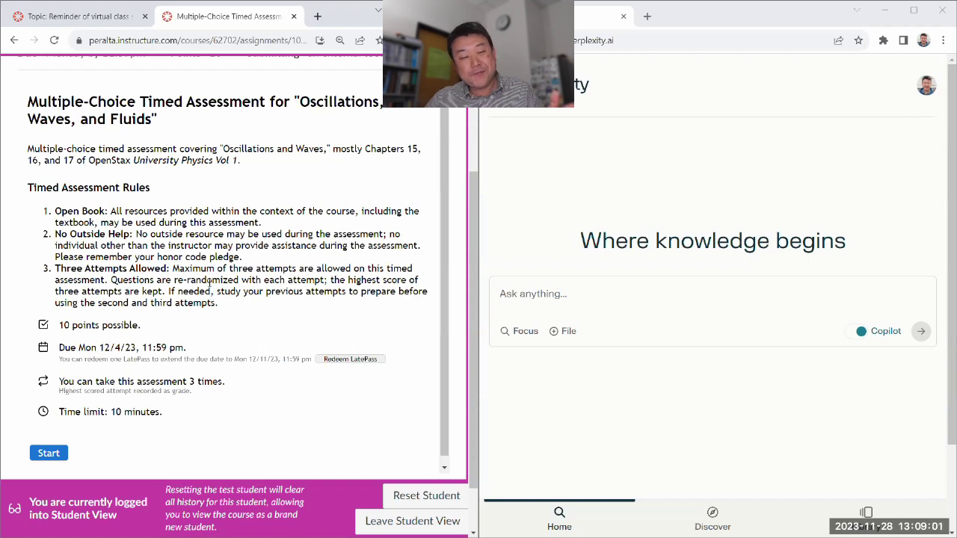
drag(60, 189, 141, 284)
click(179, 292)
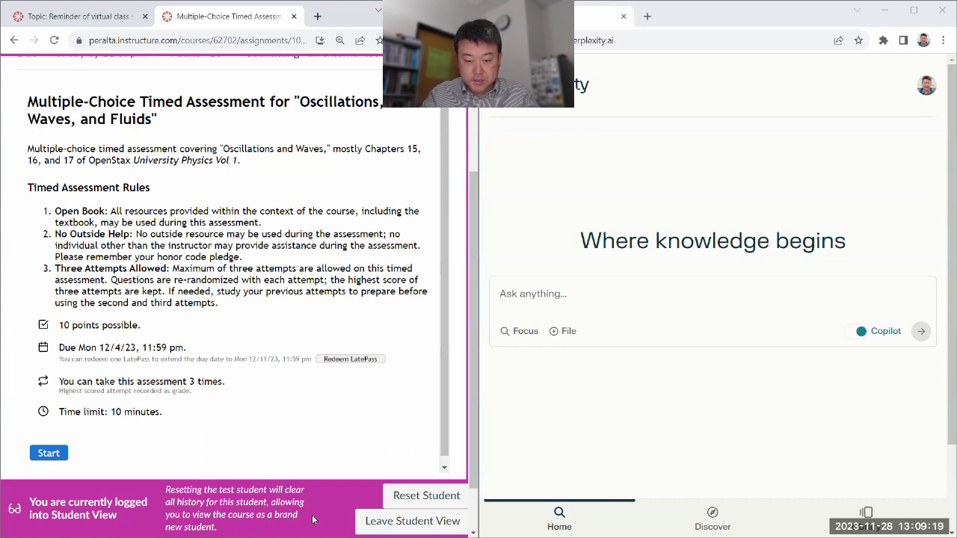
mouse_move(315, 534)
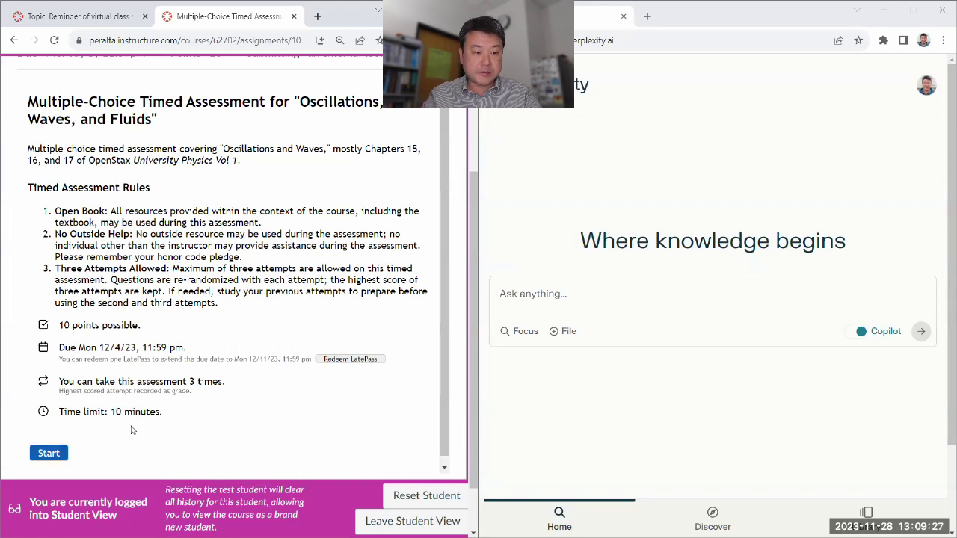
Start the timed assessment and copy Question 1 with its four choices.
click(54, 454)
click(247, 306)
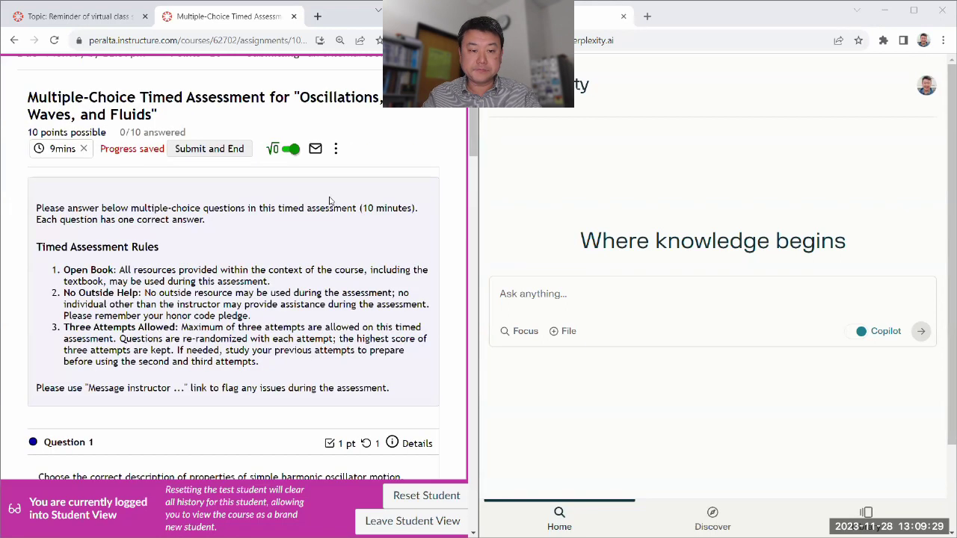
scroll(318, 198, down, 4)
drag(32, 172, 430, 298)
key(ctrl+c)
Paste Question 1 into Perplexity, label the choices (a)–(d), and submit it.
click(615, 296)
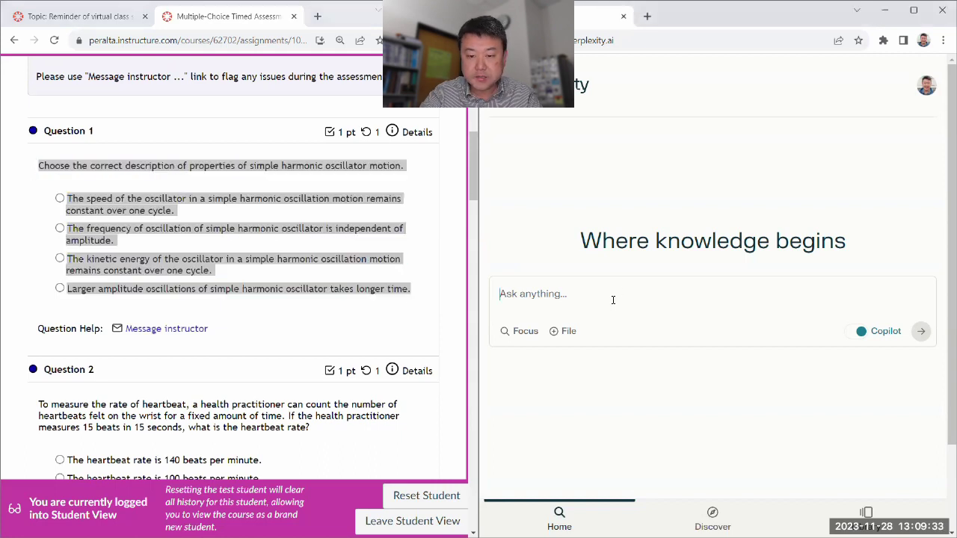
key(ctrl+v)
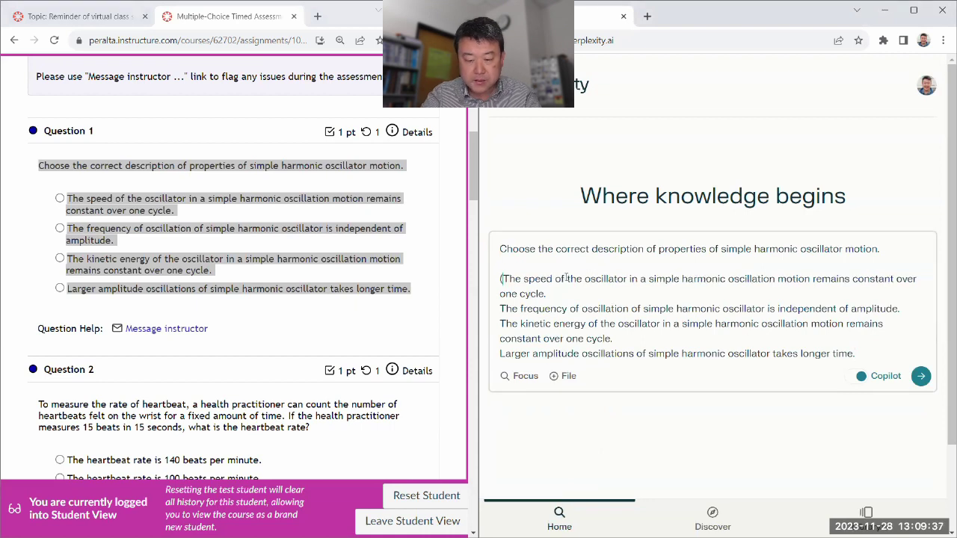
text((a))
key(Down)
key(Down)
text((b))
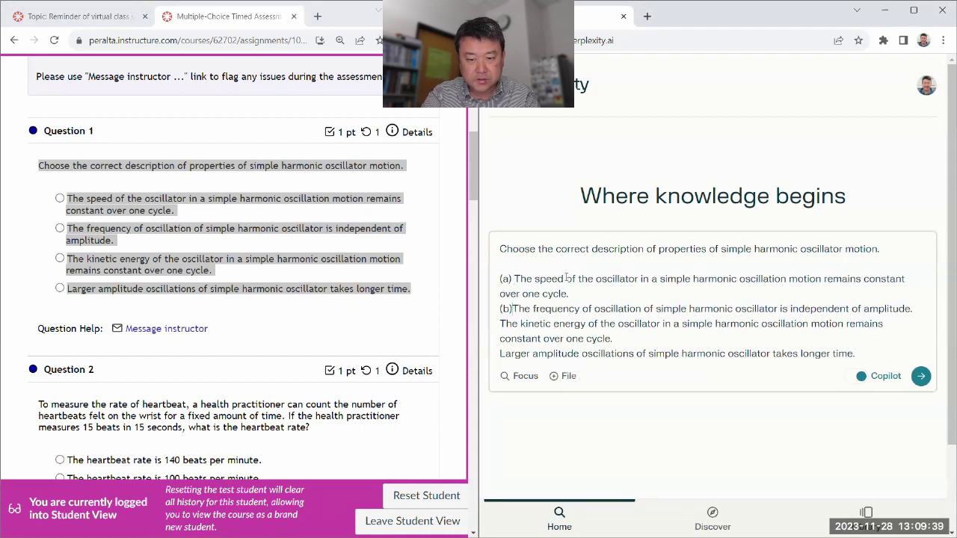
key(Down)
text((c) )
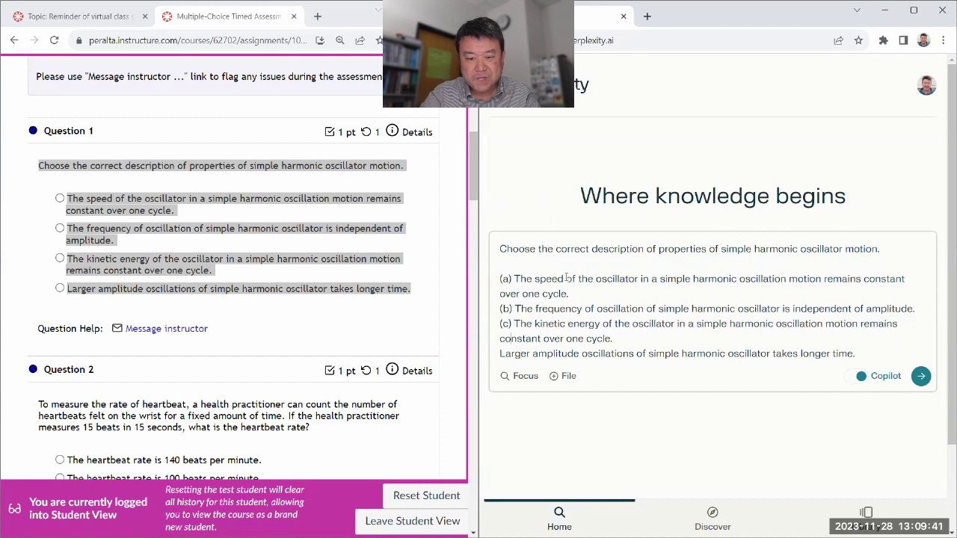
text((d))
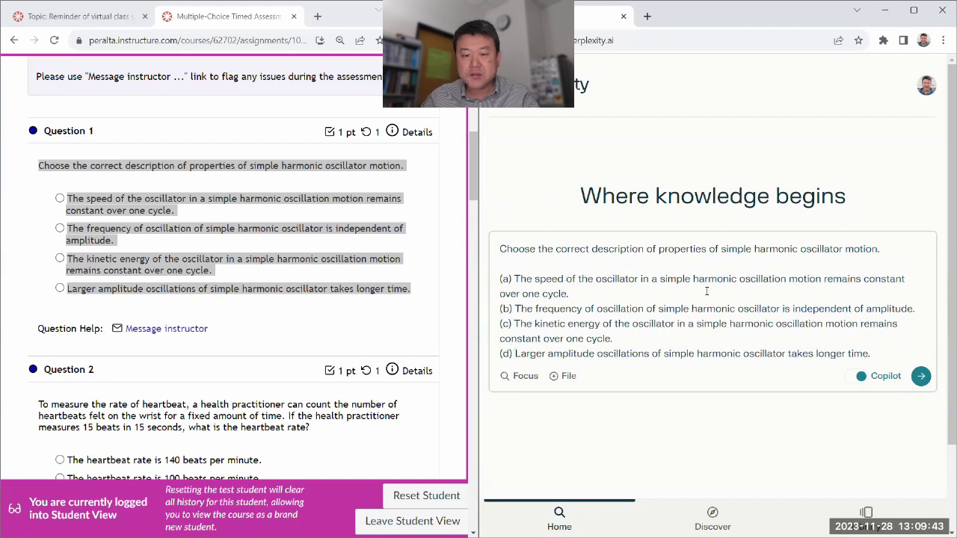
click(921, 376)
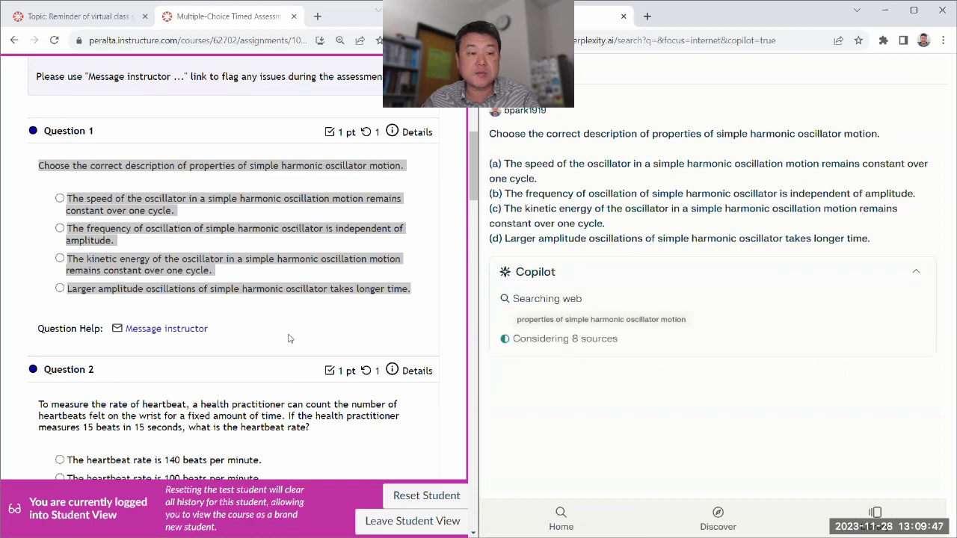
Copy Question 2 with its five choices and skip Perplexity's clarifying questions.
click(288, 342)
scroll(288, 343, down, 2)
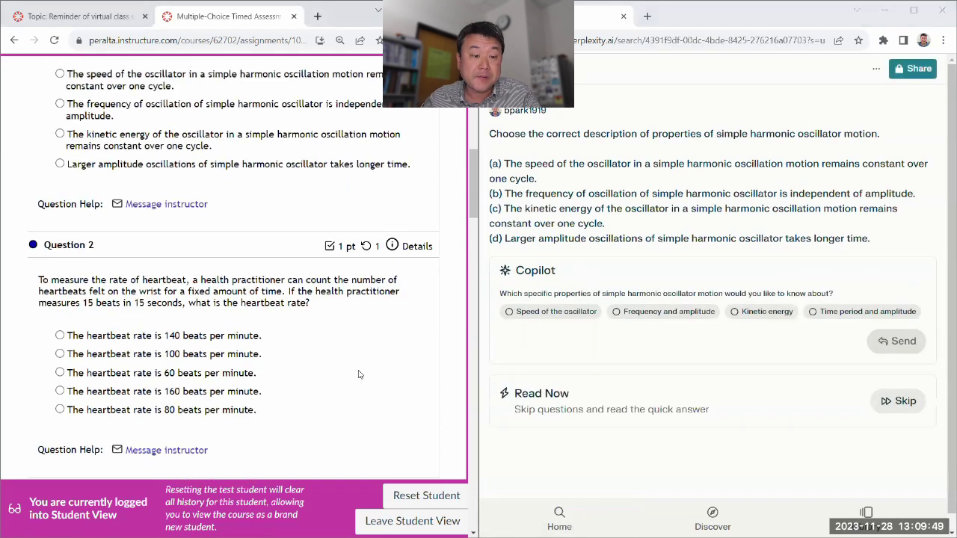
drag(37, 278, 389, 406)
right_click(287, 299)
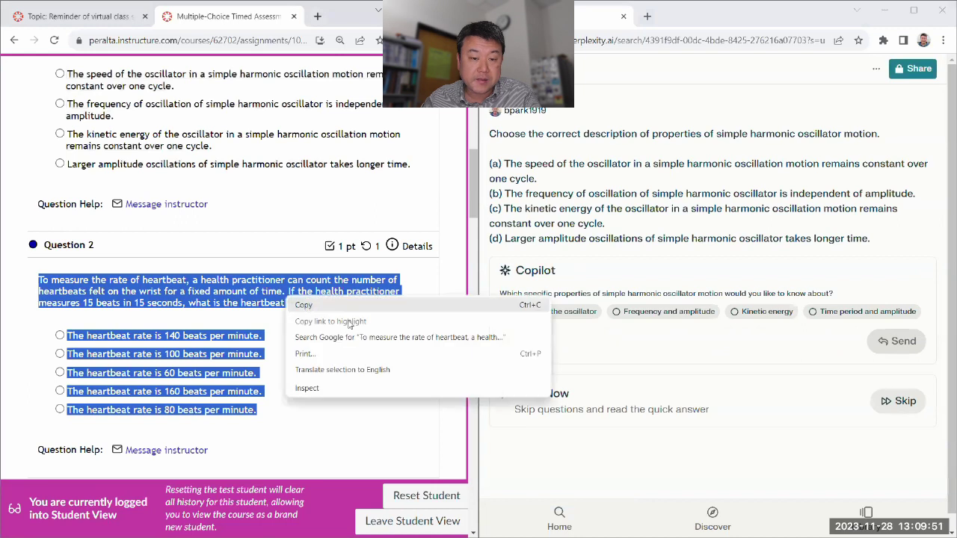
click(348, 323)
click(904, 401)
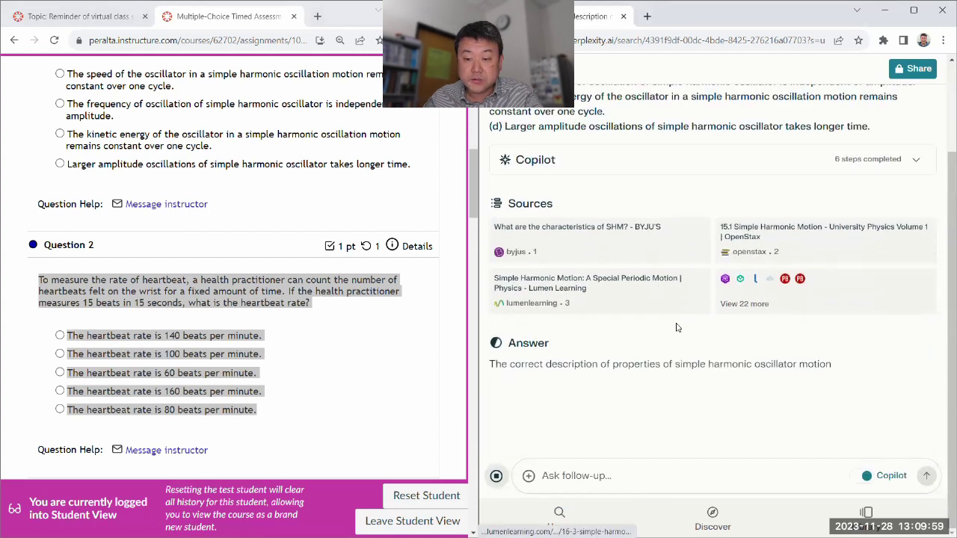
Answer Question 1 with the amplitude-independent frequency choice and send the heartbeat Question 2 to Perplexity.
click(60, 104)
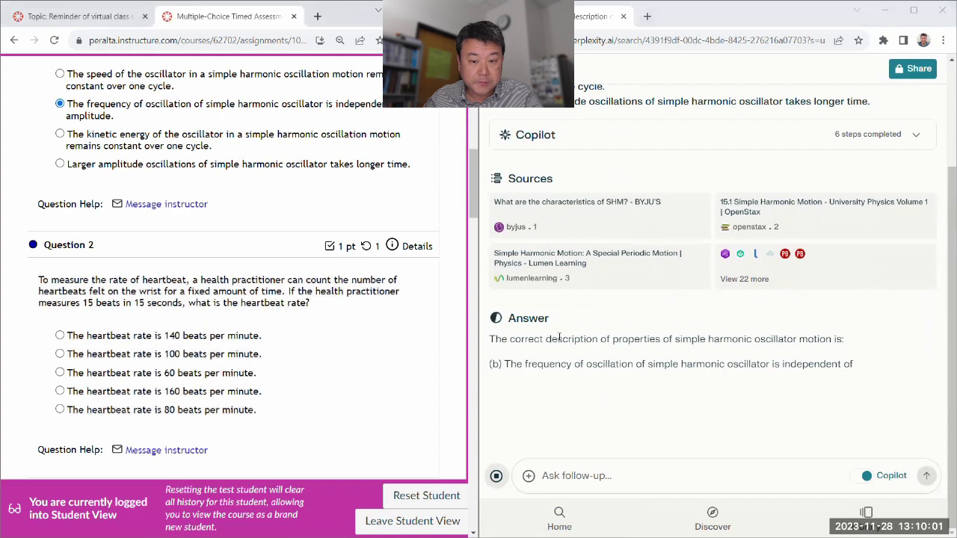
scroll(386, 316, down, 3)
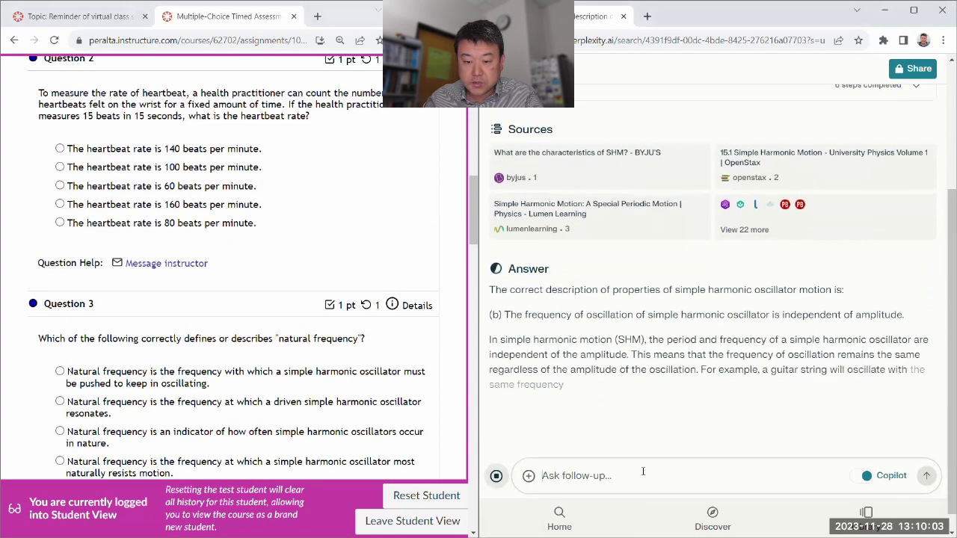
key(ctrl+v)
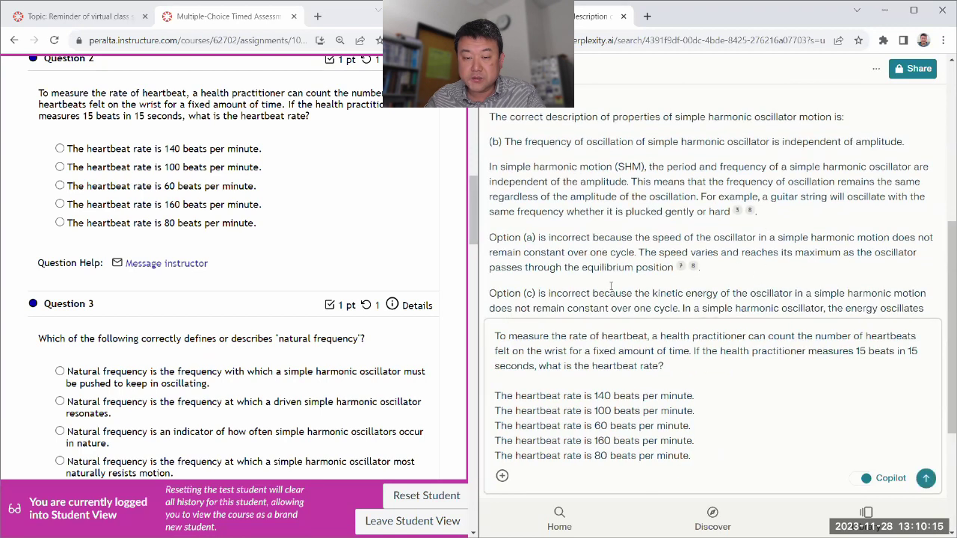
click(925, 478)
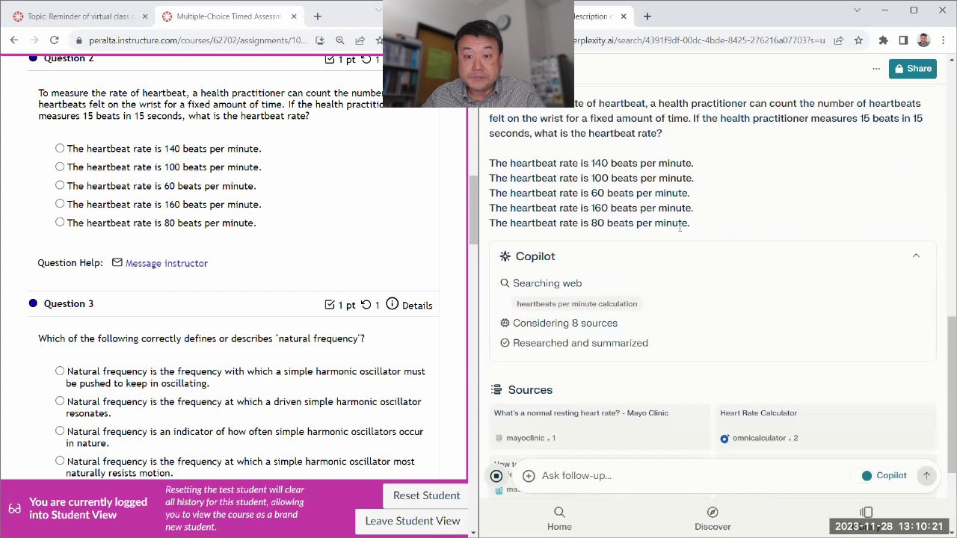
Copy Question 3 on natural frequency from the quiz.
scroll(122, 291, down, 3)
drag(36, 153, 180, 290)
right_click(224, 234)
click(243, 249)
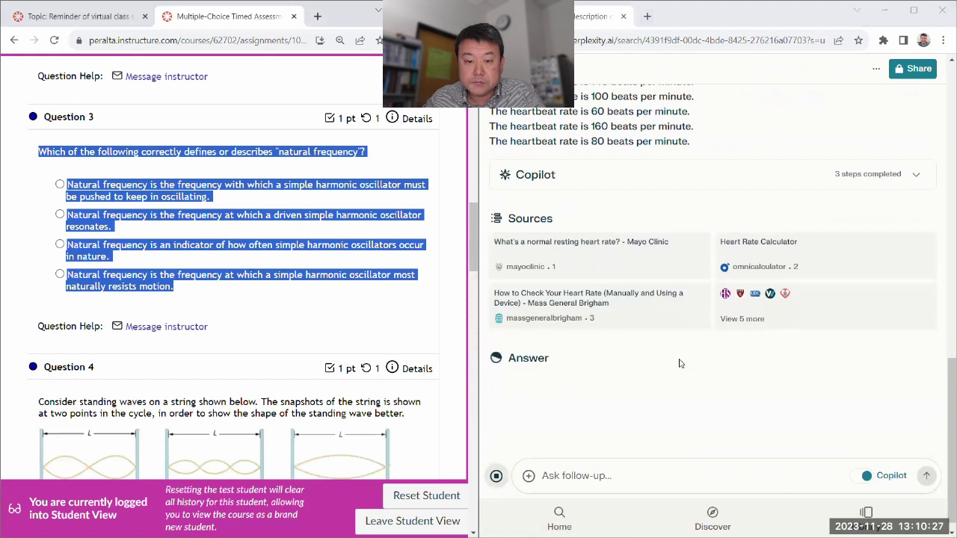
Mark 60 beats per minute as the answer to Question 2.
scroll(680, 364, up, 3)
scroll(103, 135, up, 3)
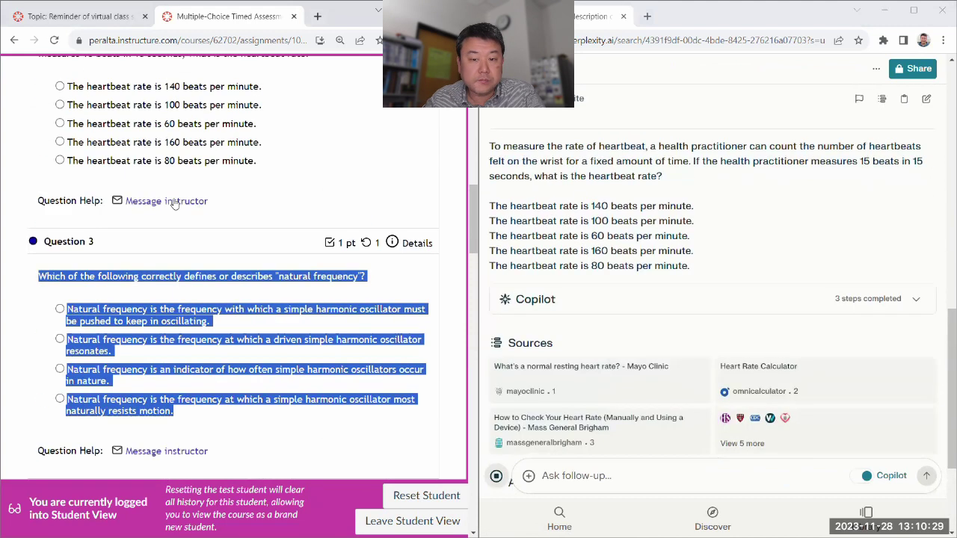
click(101, 124)
scroll(239, 258, down, 3)
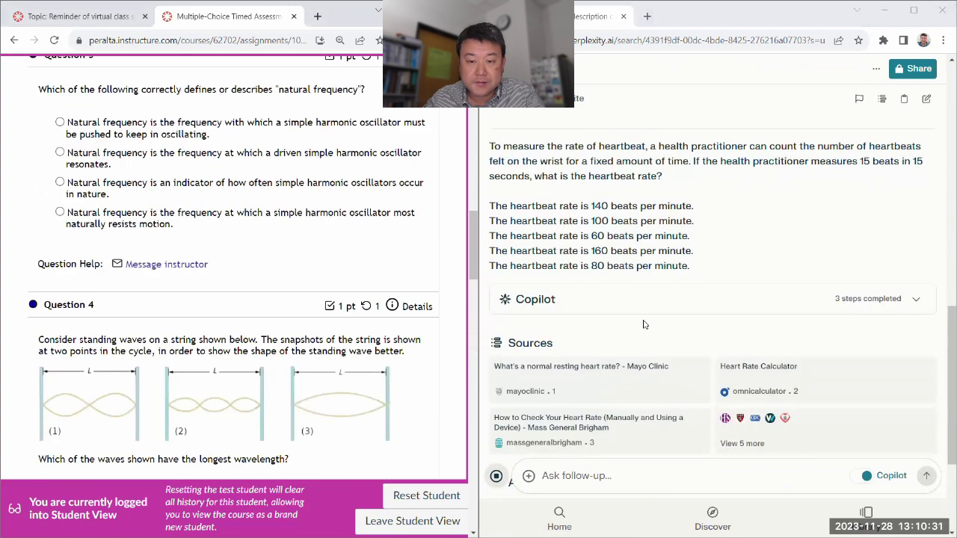
scroll(646, 325, down, 3)
Send Question 3 on natural frequency to Perplexity as a follow-up.
click(637, 410)
key(ctrl+v)
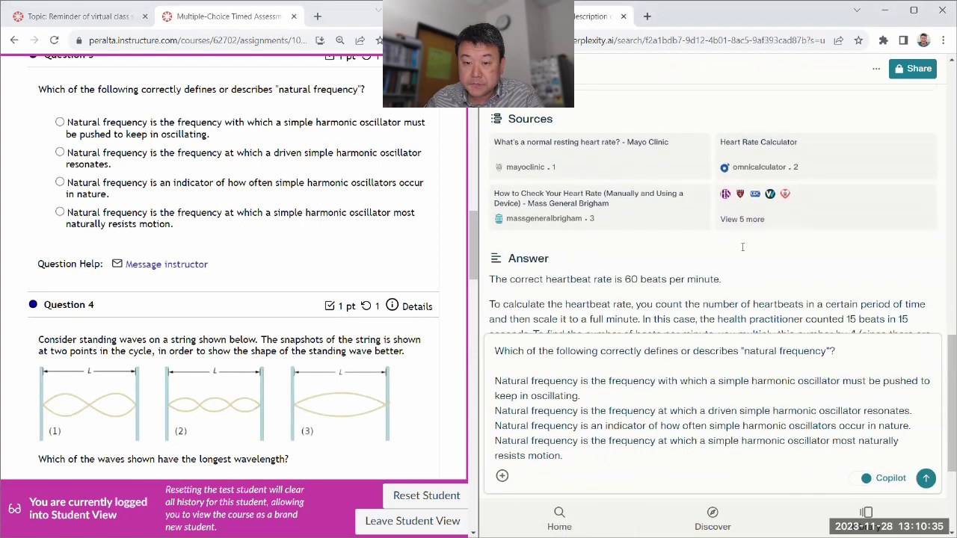
click(926, 479)
Answer Question 3 with the frequency at which a driven oscillator resonates.
scroll(310, 232, up, 1)
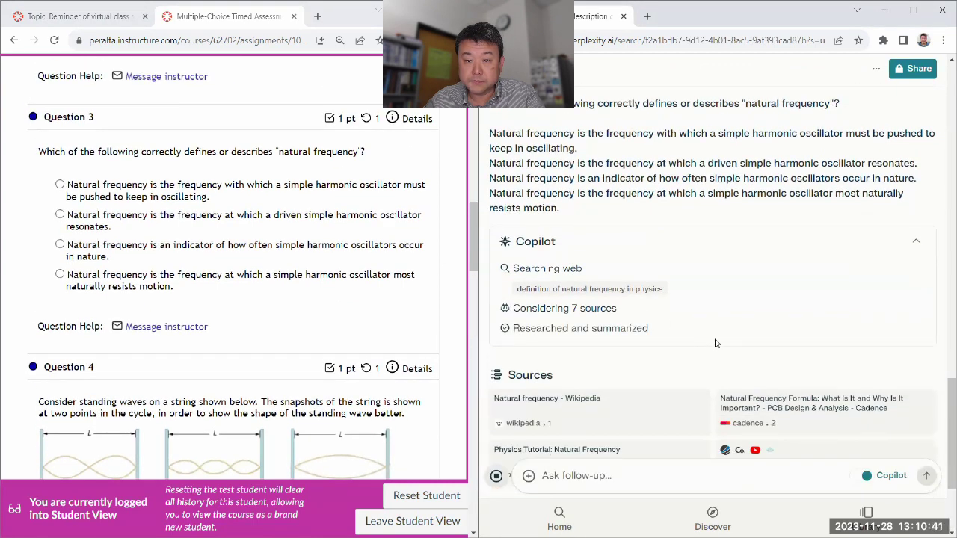
scroll(666, 326, down, 2)
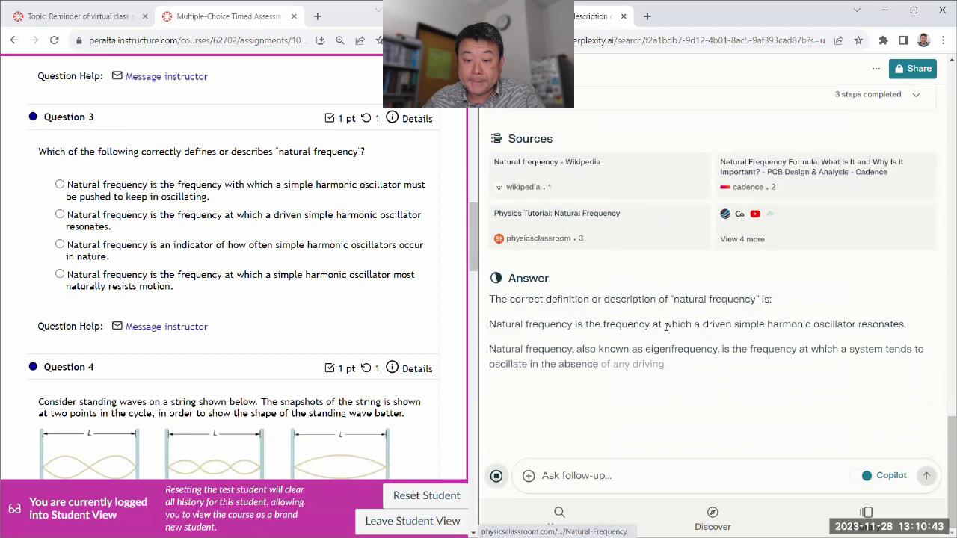
scroll(750, 396, up, 1)
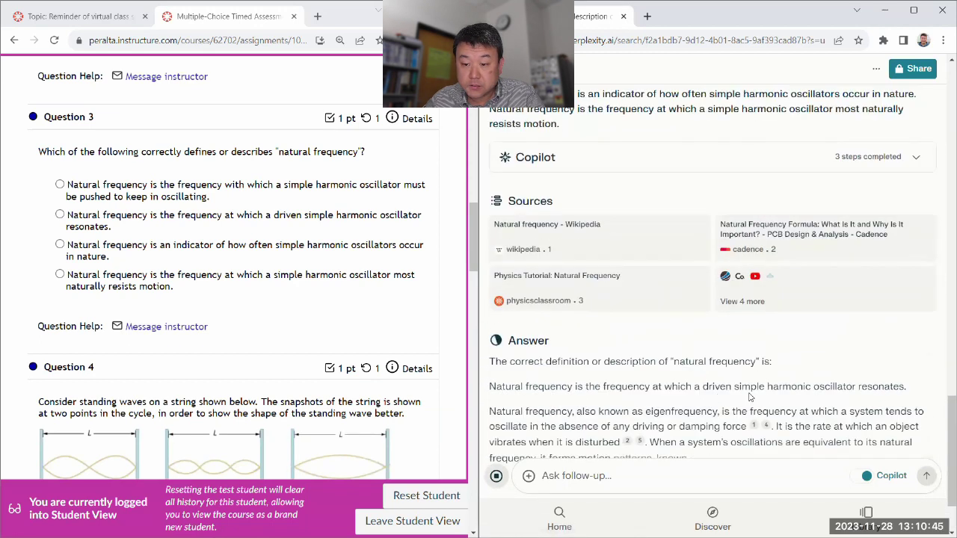
scroll(761, 395, up, 1)
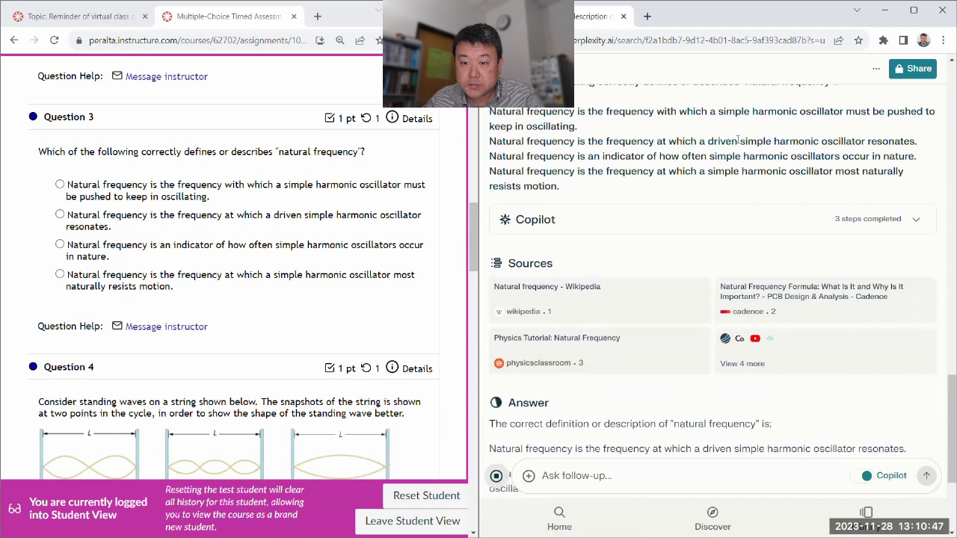
click(85, 216)
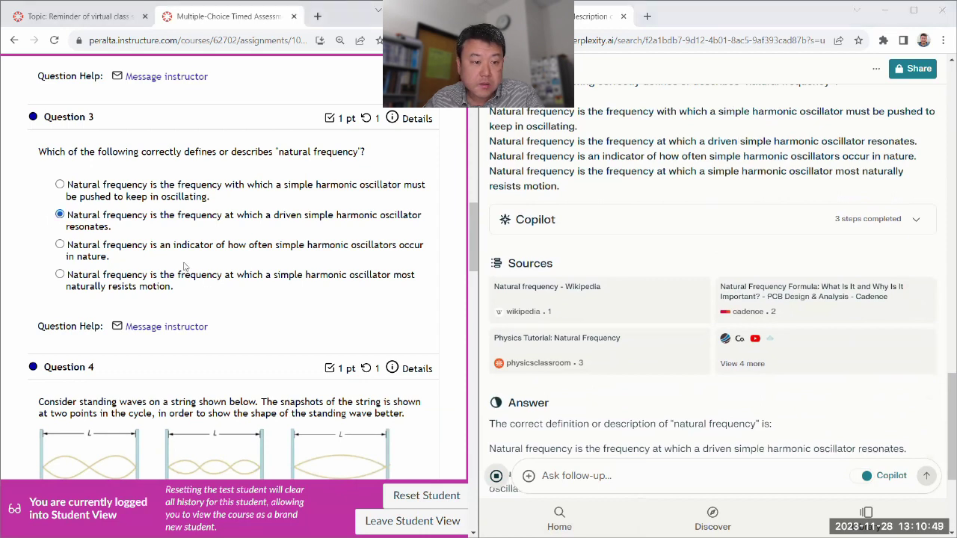
Copy Question 4 on standing-wave wavelength and submit it to Perplexity as a follow-up.
scroll(243, 305, down, 3)
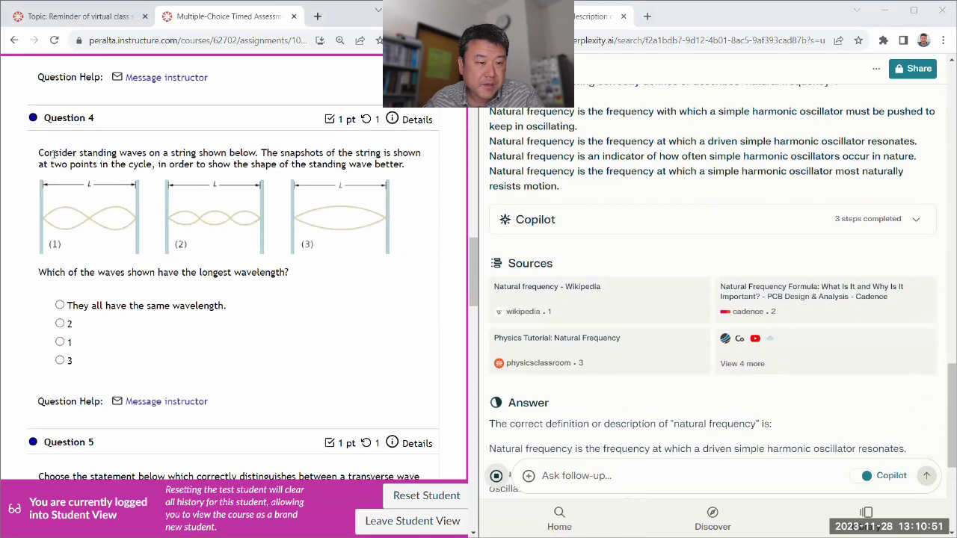
drag(39, 149, 296, 362)
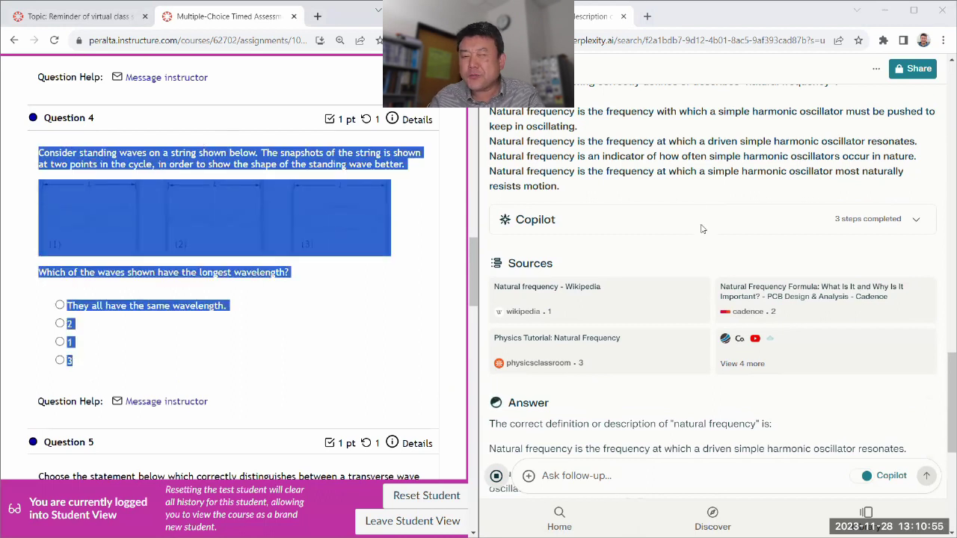
scroll(658, 327, down, 4)
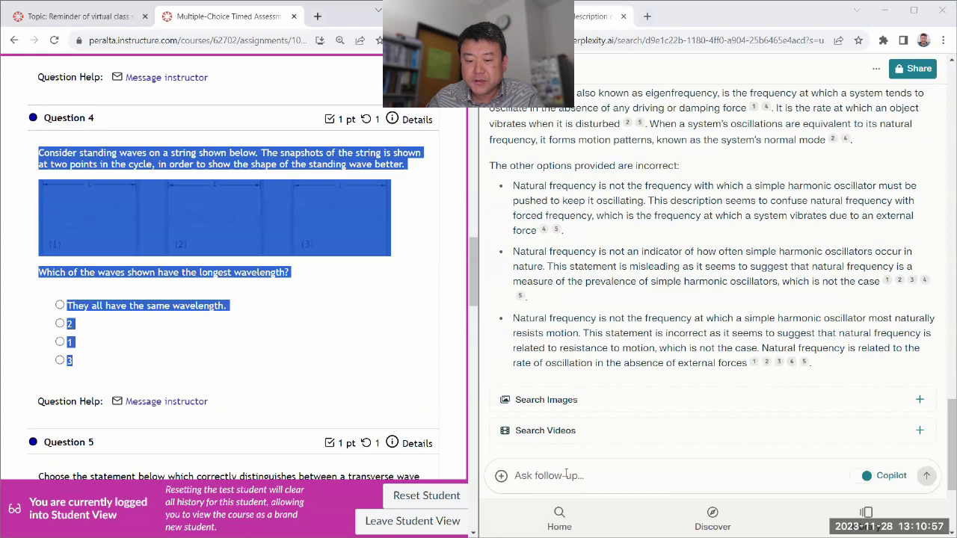
click(566, 475)
key(ctrl+v)
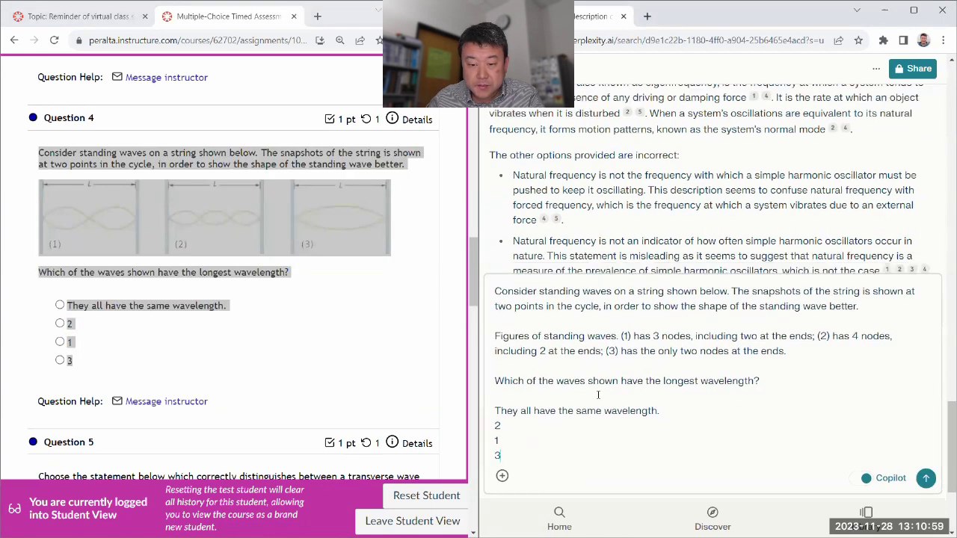
click(926, 478)
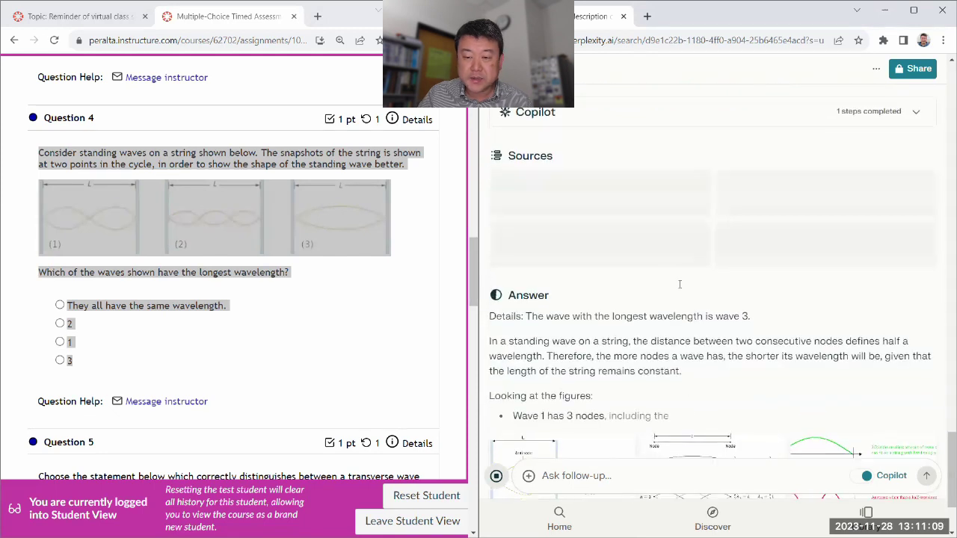
Mark wave 3 as the longest wavelength for Question 4.
click(60, 361)
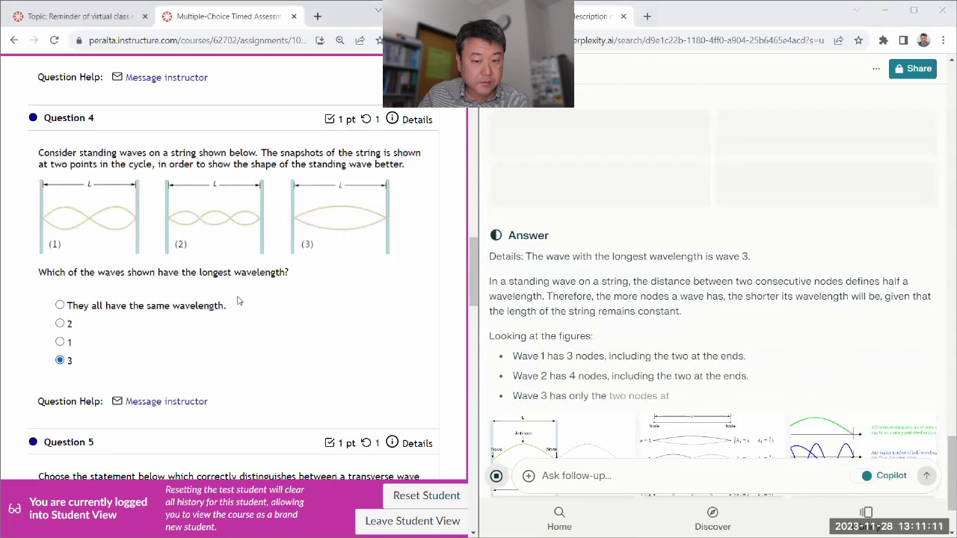
scroll(239, 301, down, 2)
scroll(239, 301, down, 1)
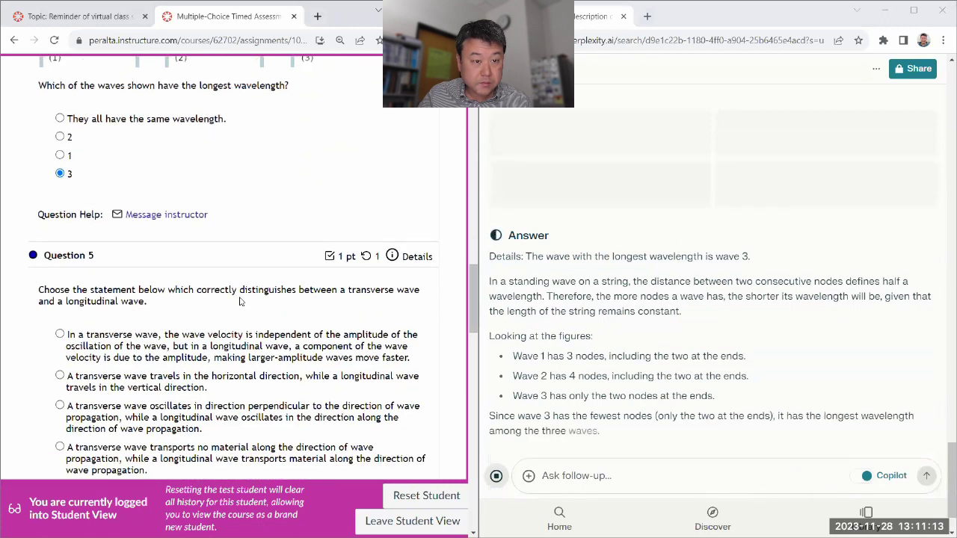
scroll(239, 301, up, 3)
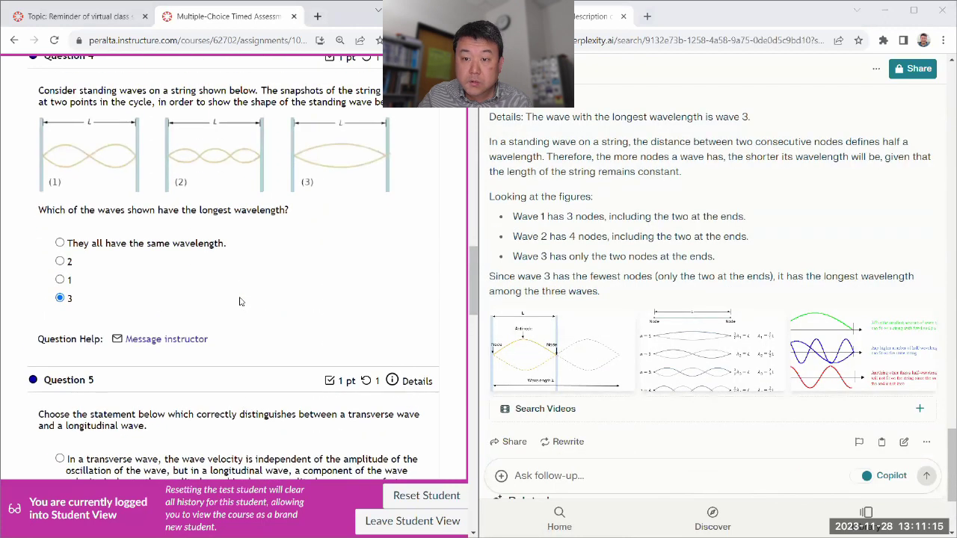
scroll(688, 256, up, 6)
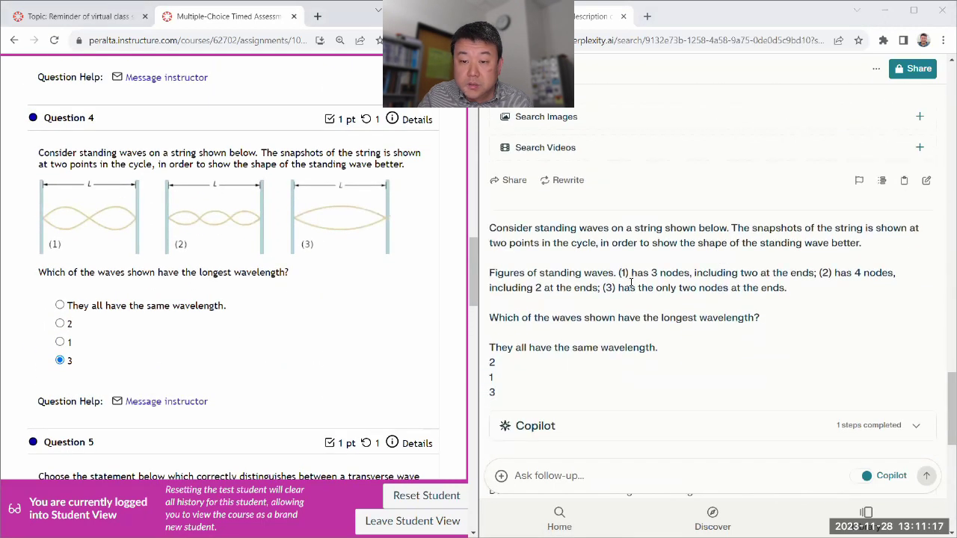
scroll(721, 288, down, 10)
scroll(277, 306, down, 5)
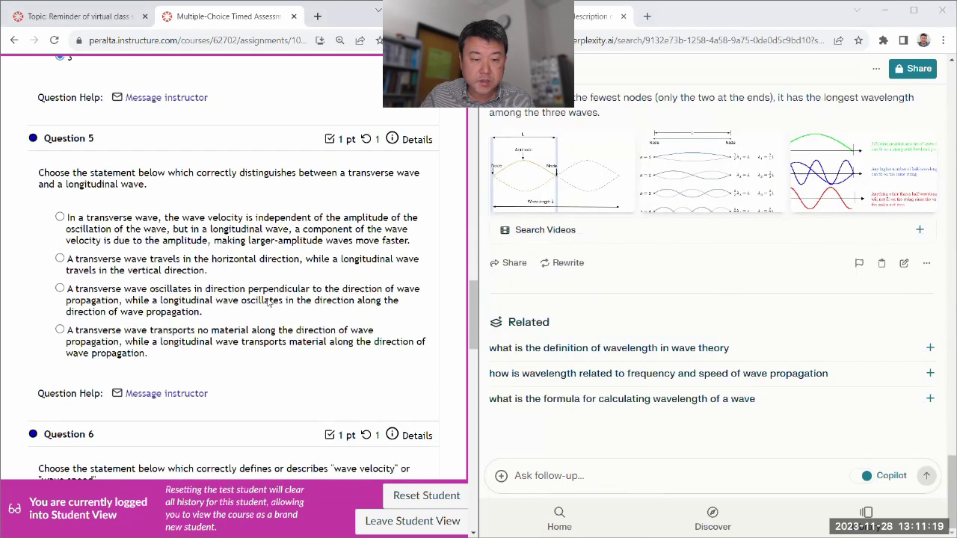
scroll(59, 177, up, 3)
scroll(59, 177, down, 3)
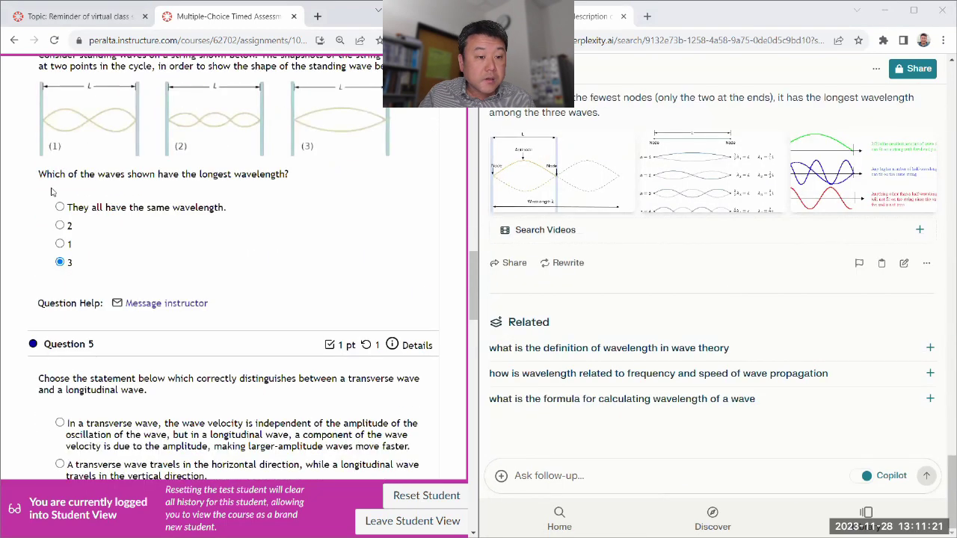
Send Question 5 and its options to Perplexity as a follow-up.
drag(33, 163, 309, 351)
key(ctrl+c)
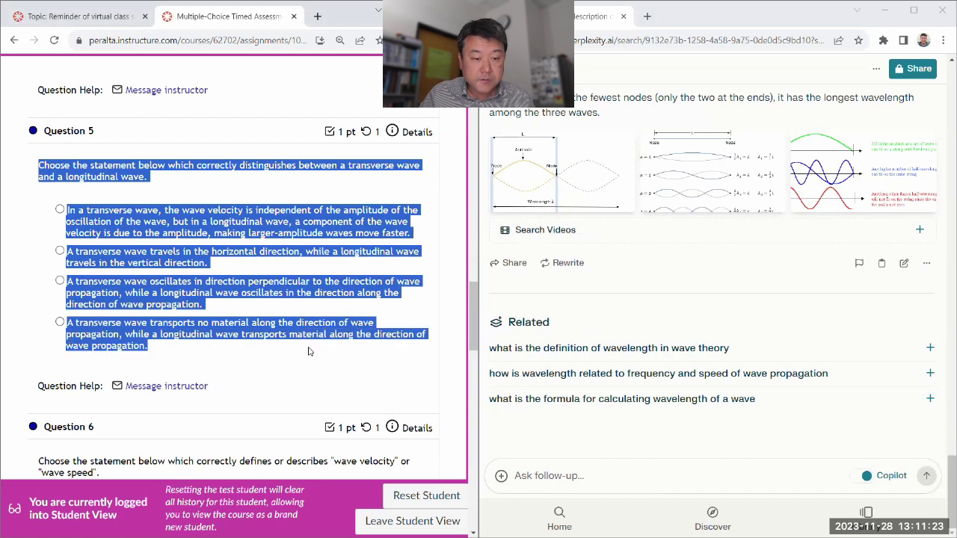
click(589, 474)
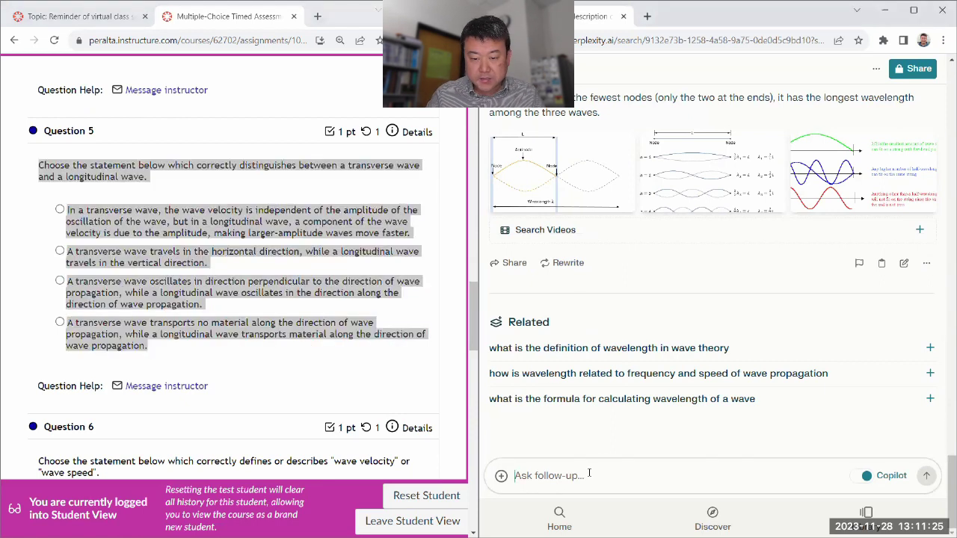
key(ctrl+v)
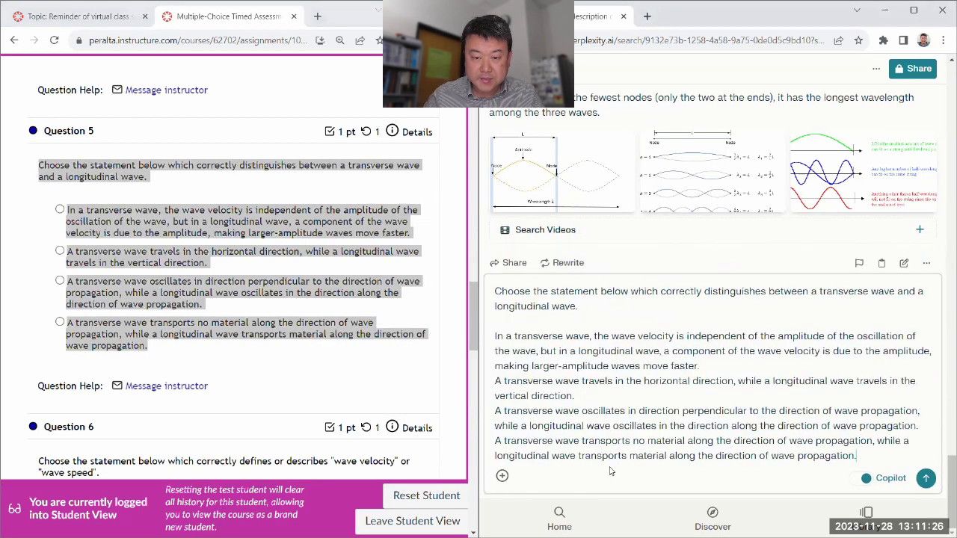
click(925, 479)
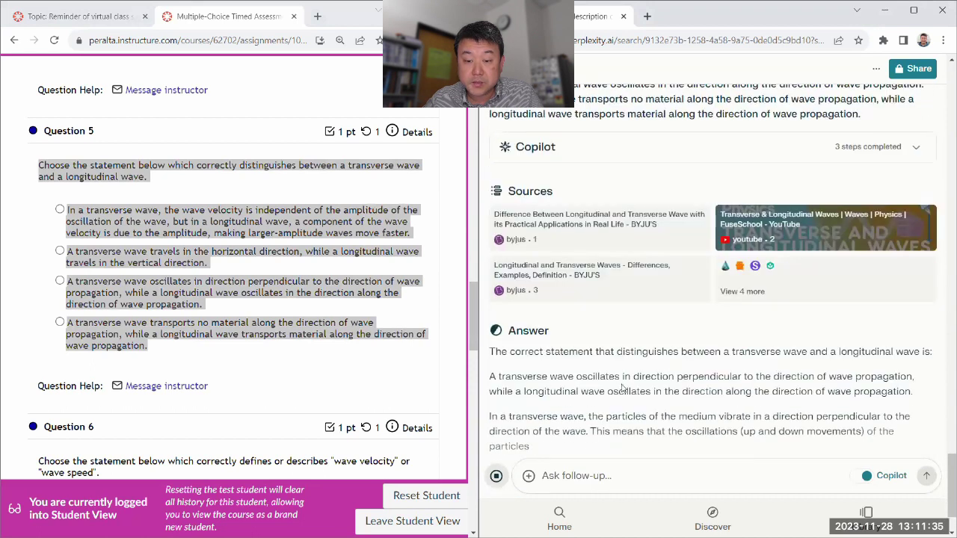
Answer Question 5 with transverse perpendicular, longitudinal along-propagation oscillation.
scroll(653, 243, up, 2)
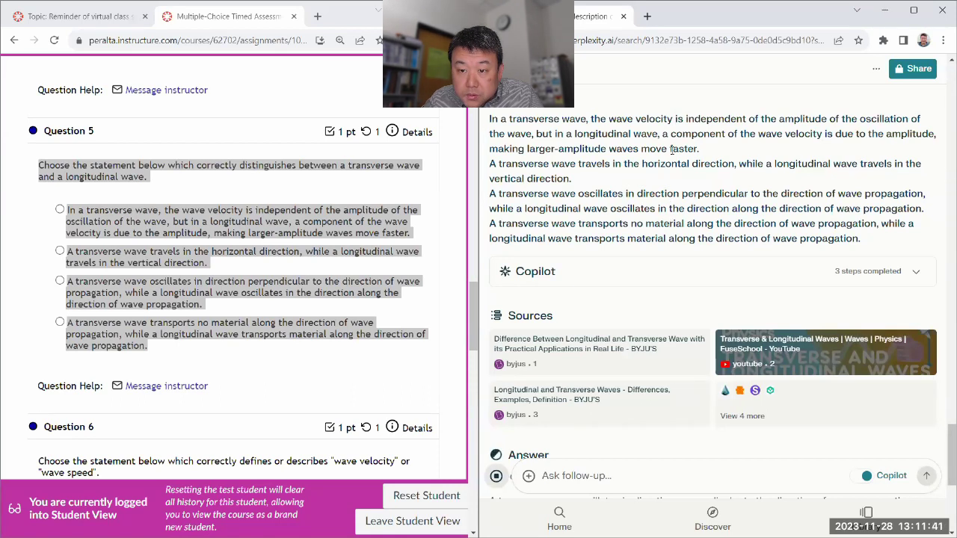
scroll(653, 118, up, 1)
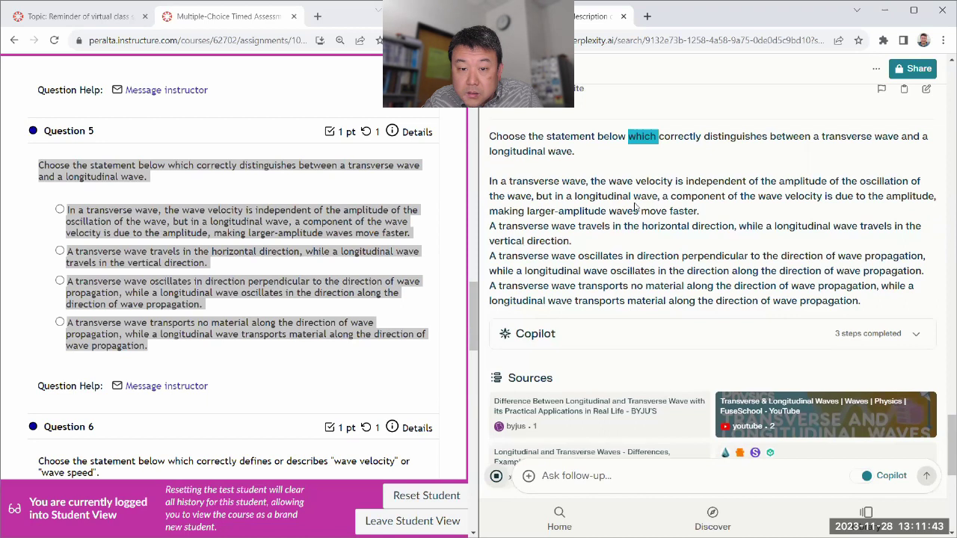
scroll(646, 266, down, 3)
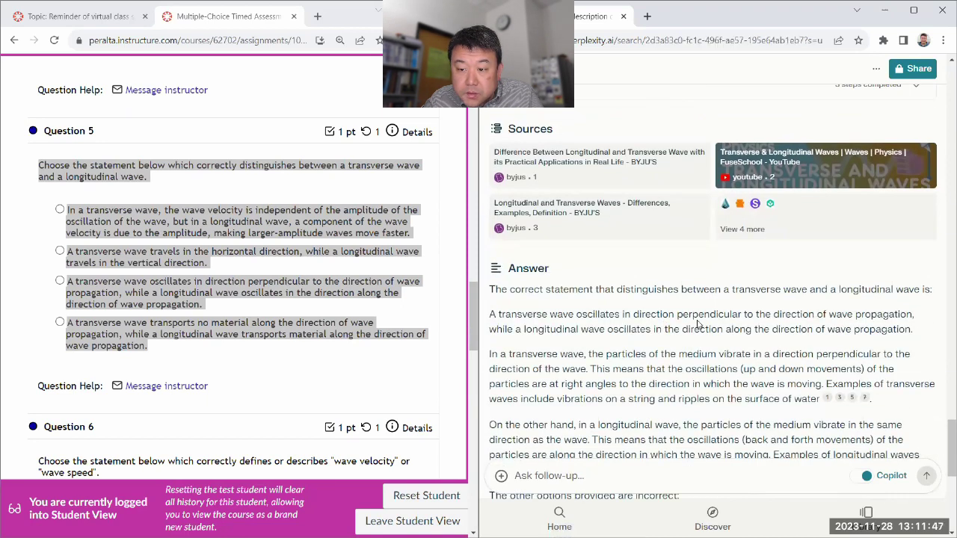
scroll(698, 324, up, 3)
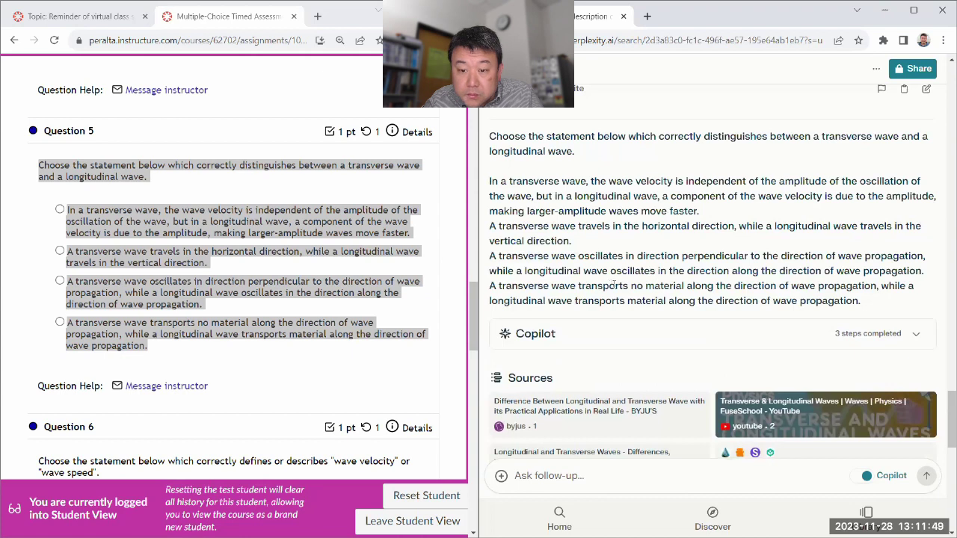
triple_click(628, 257)
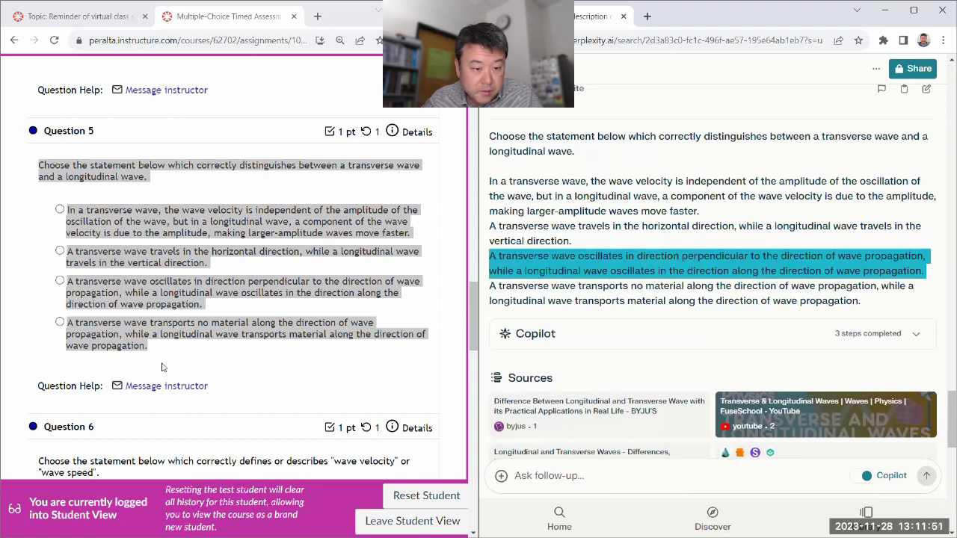
click(213, 297)
click(637, 273)
scroll(637, 274, down, 4)
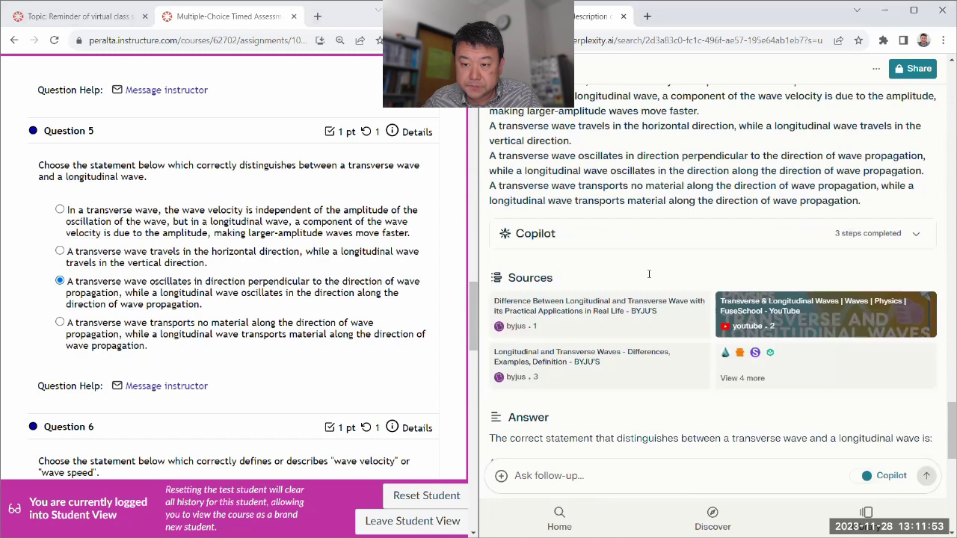
scroll(640, 298, down, 3)
scroll(640, 297, down, 2)
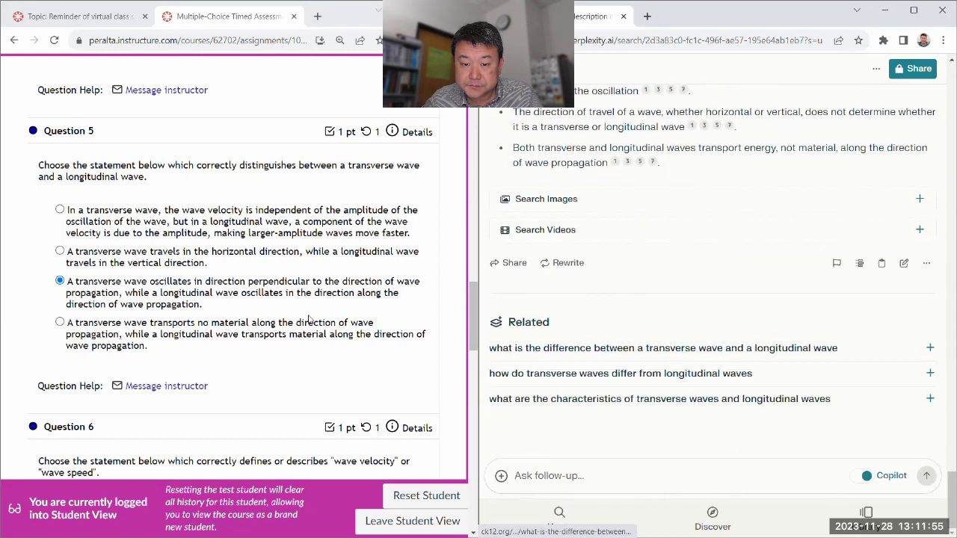
scroll(180, 310, down, 3)
Send Question 6 on wave velocity and its four options to Perplexity.
drag(37, 216, 224, 337)
key(ctrl+c)
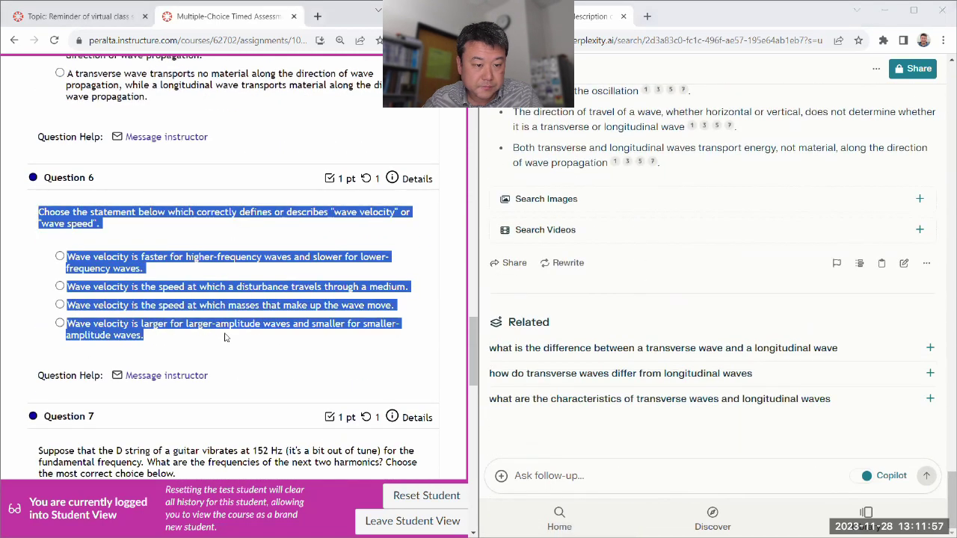
click(551, 477)
key(ctrl+v)
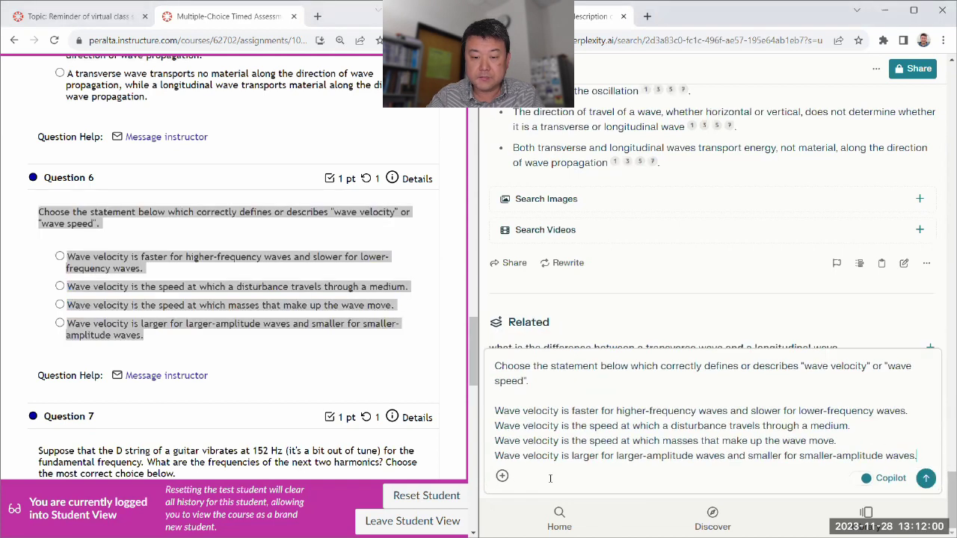
click(925, 479)
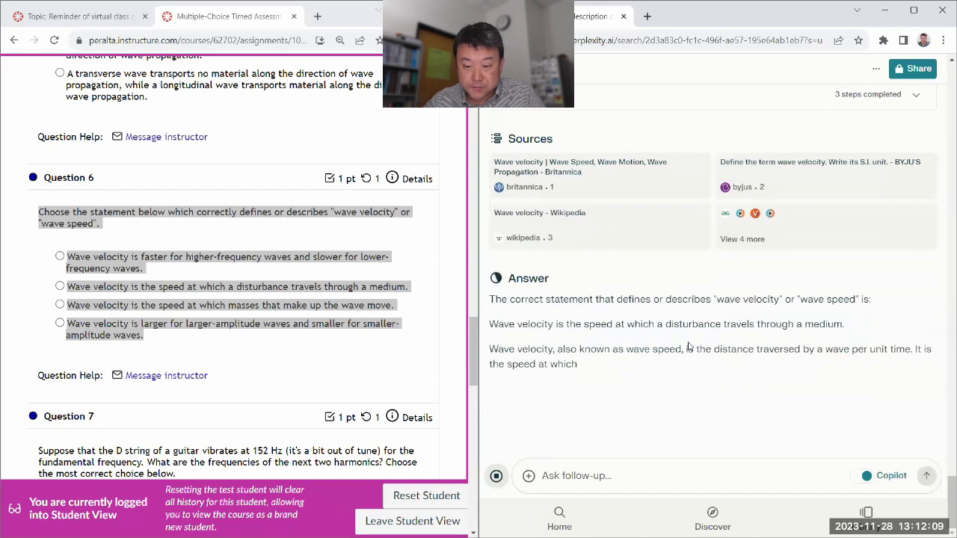
Answer Question 6 with a disturbance travelling through a medium, then scroll to Question 7.
scroll(638, 252, up, 3)
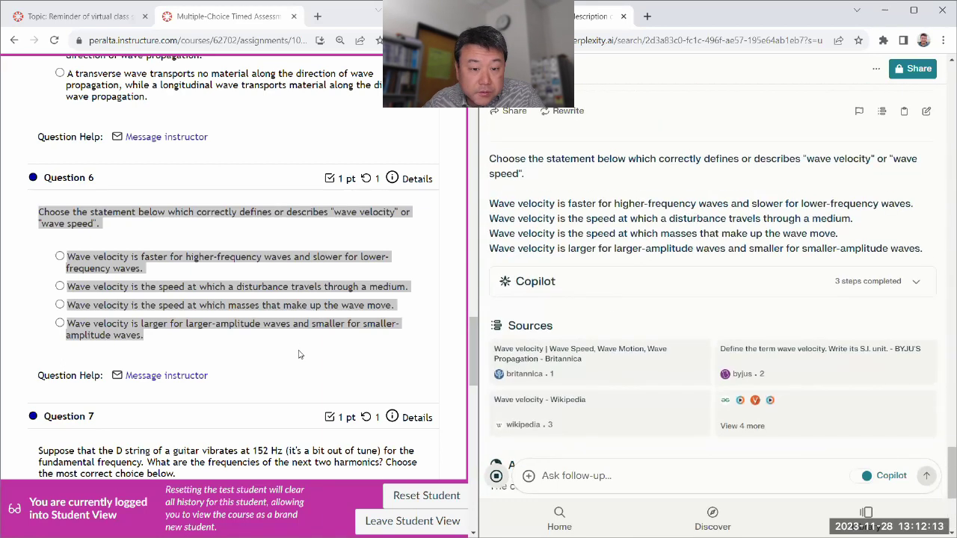
click(274, 290)
scroll(735, 338, down, 3)
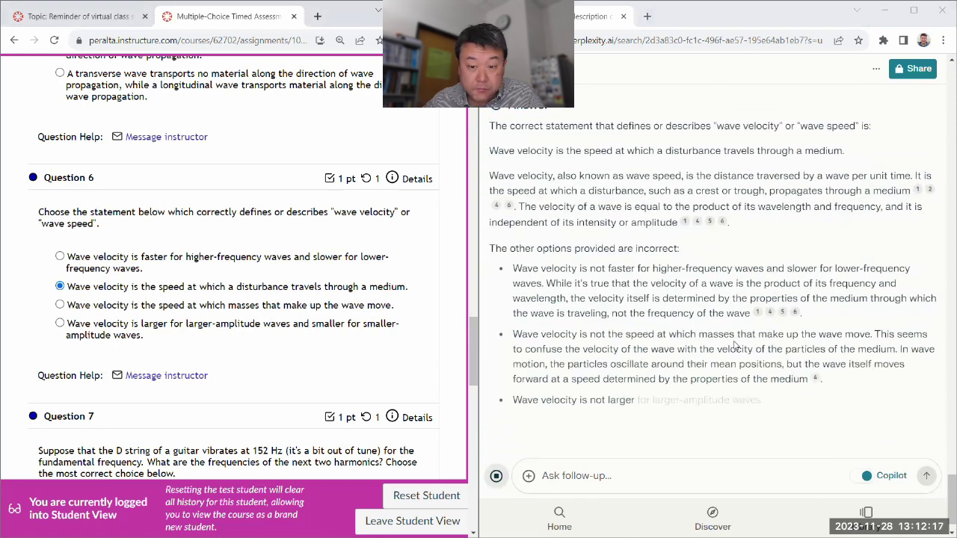
scroll(777, 278, up, 2)
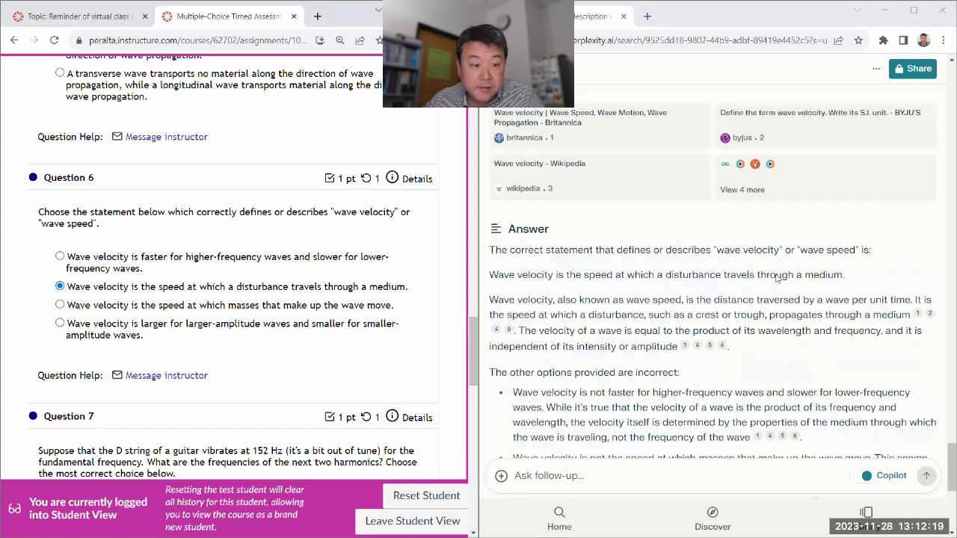
scroll(777, 278, down, 5)
scroll(293, 339, down, 4)
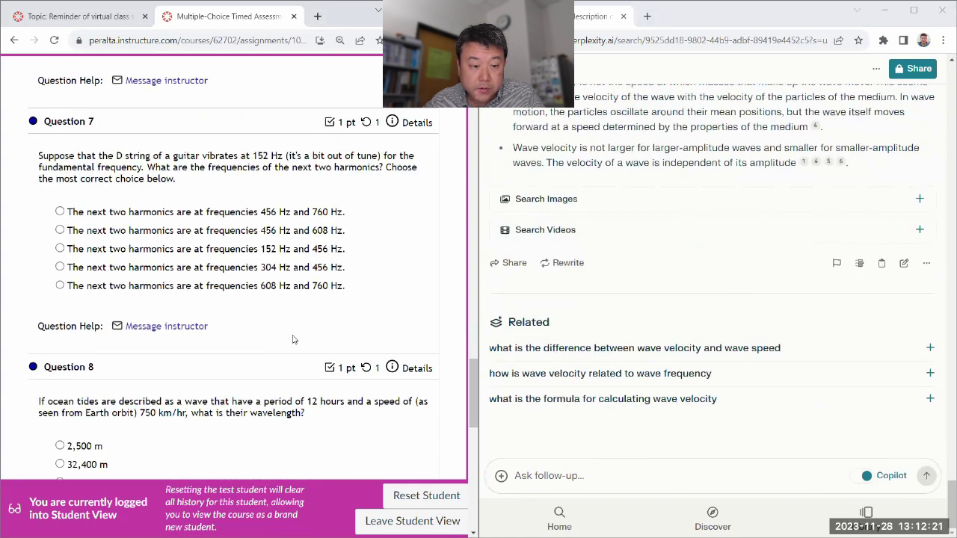
Send the guitar-string harmonics Question 7 to Perplexity and mark 304 Hz and 456 Hz.
drag(346, 271, 21, 141)
key(ctrl+c)
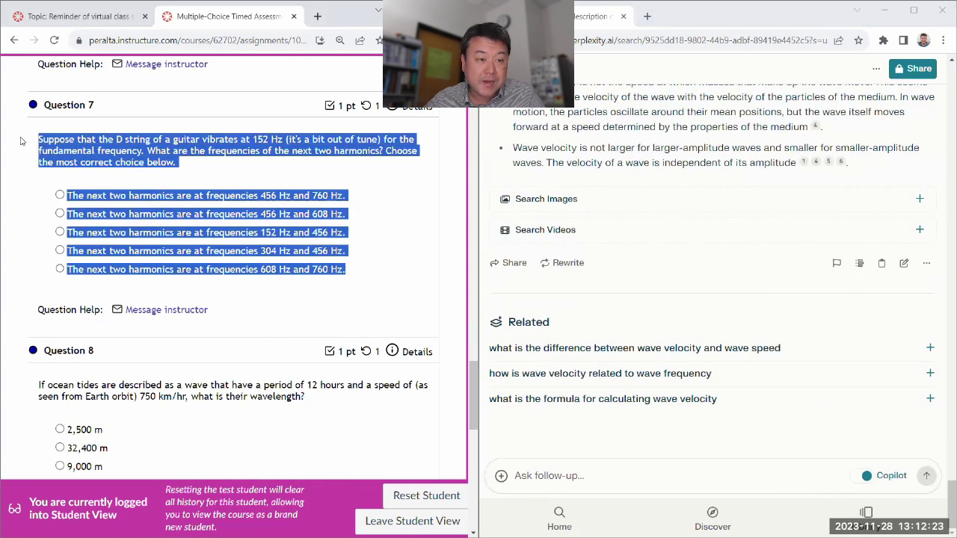
click(610, 478)
key(ctrl+v)
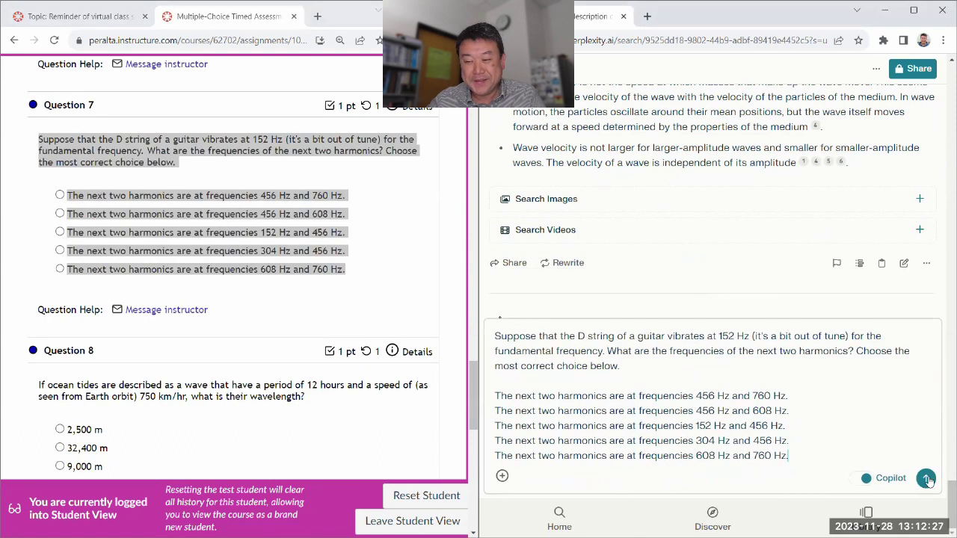
click(927, 478)
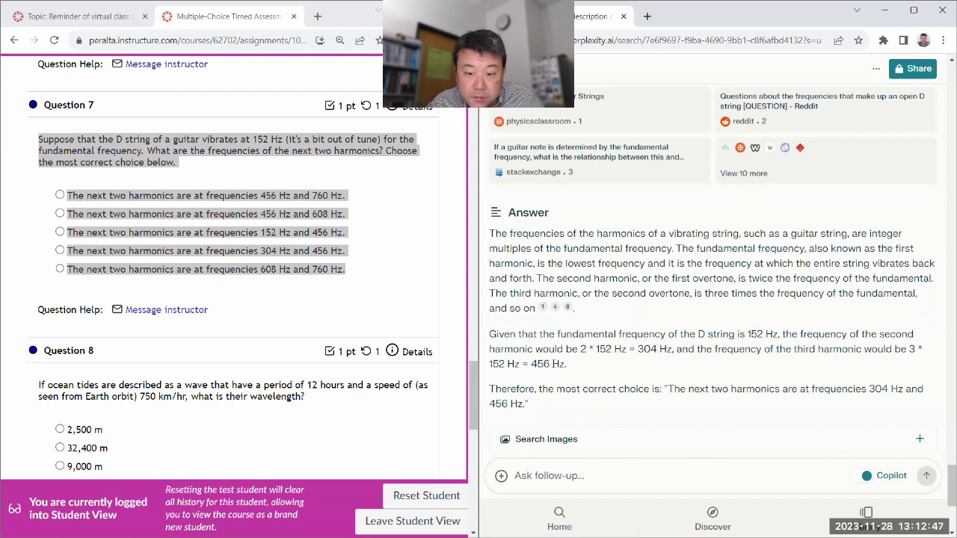
click(74, 249)
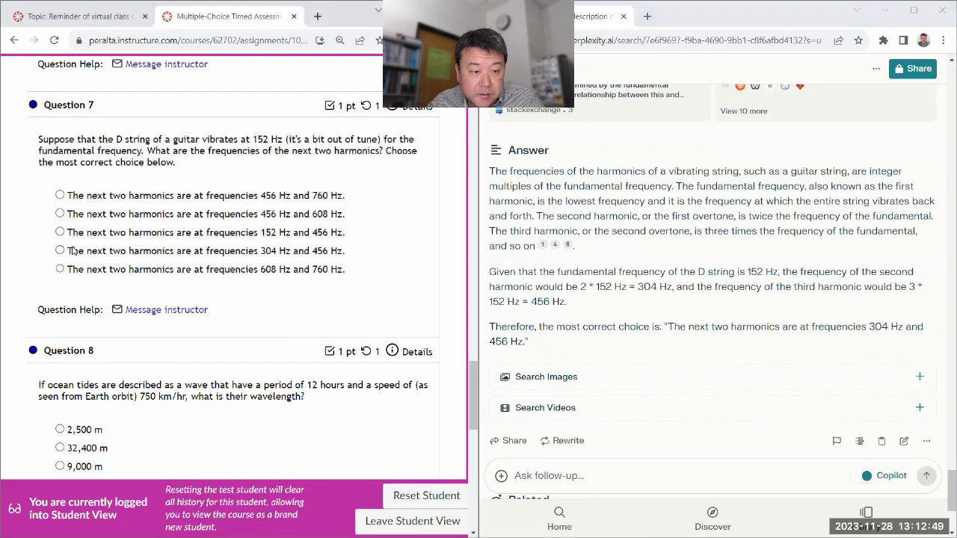
scroll(32, 261, down, 2)
Paste the ocean-tide Question 8 into Perplexity, trim the trailing empty line, and send it.
drag(31, 261, 192, 381)
key(ctrl+c)
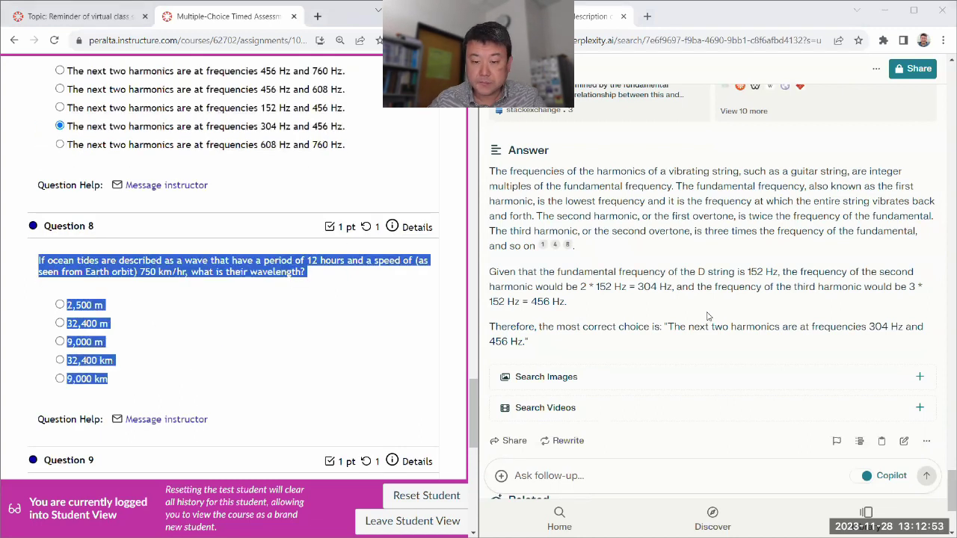
scroll(708, 317, down, 3)
click(626, 465)
key(ctrl+v)
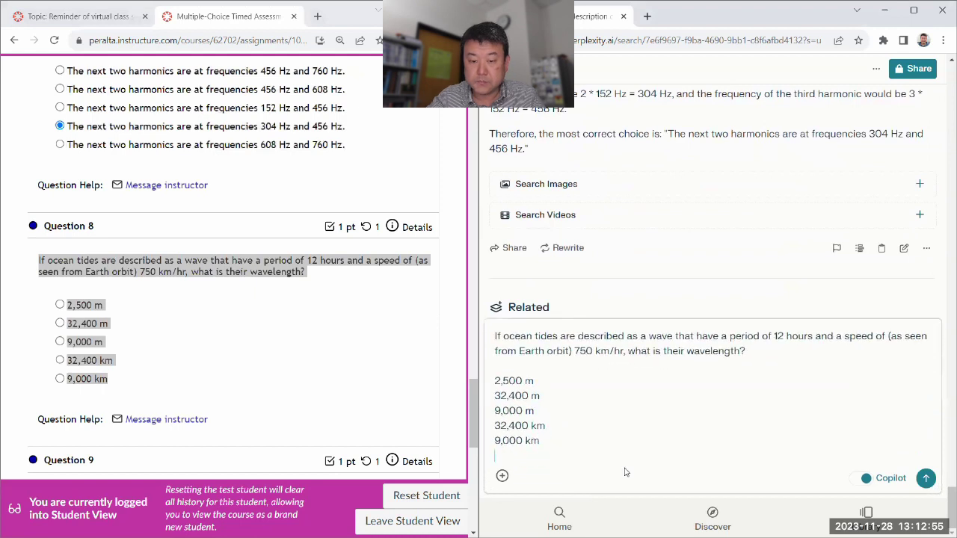
key(BackSpace)
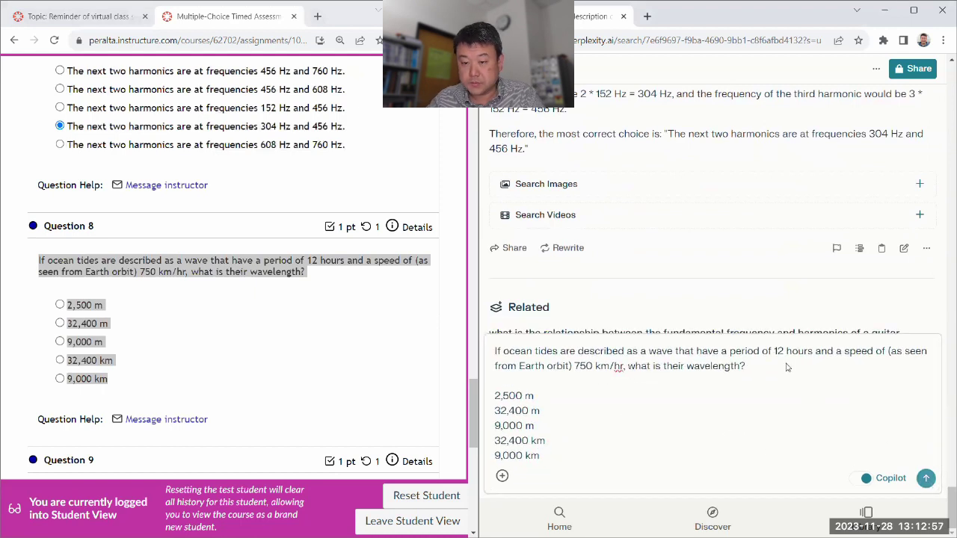
click(931, 484)
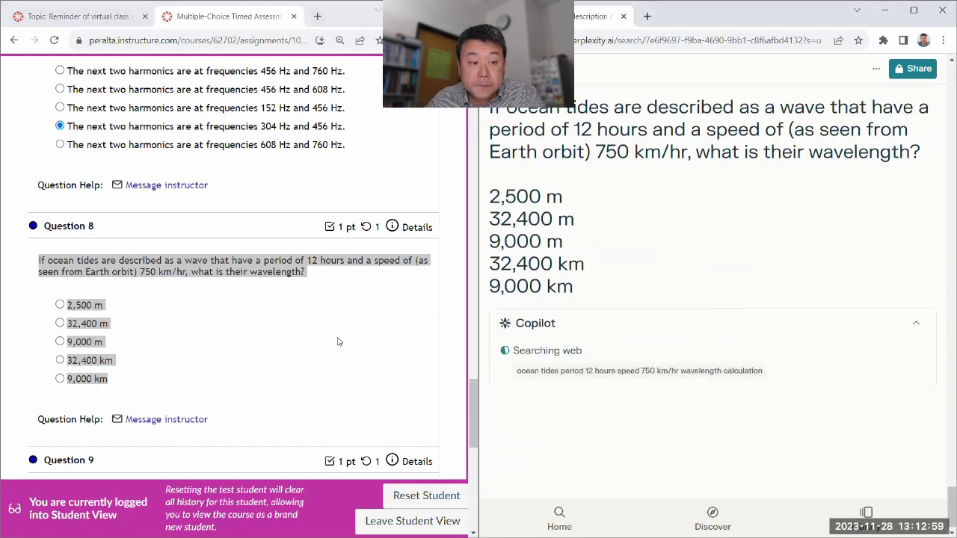
Skip Perplexity's clarifying prompt and answer Question 8 with 9,000 km.
scroll(338, 342, down, 1)
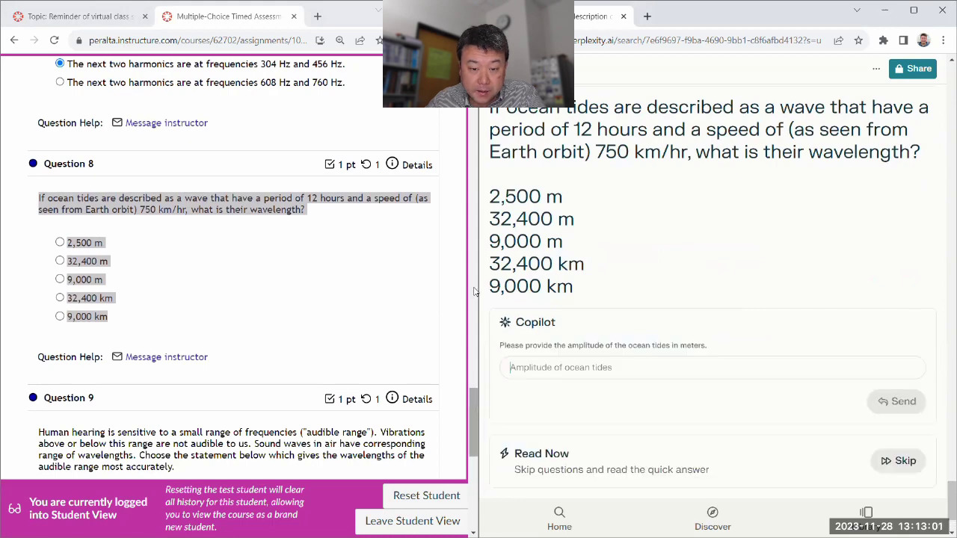
scroll(344, 329, up, 15)
drag(474, 131, 489, 409)
click(898, 461)
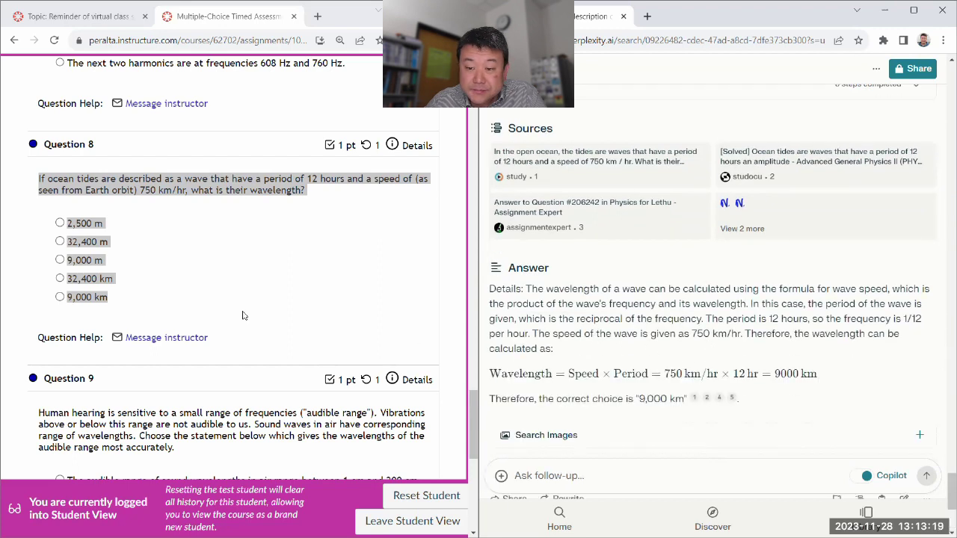
click(206, 320)
click(87, 297)
scroll(284, 308, down, 4)
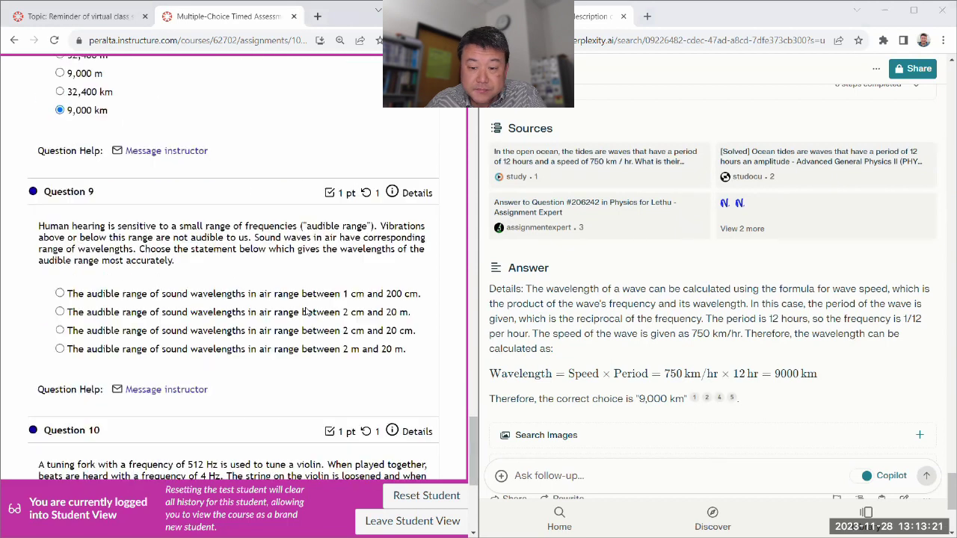
scroll(265, 300, up, 2)
Ask Perplexity Question 9 on audible wavelengths and answer it with 2 cm to 20 m.
drag(134, 260, 432, 362)
key(ctrl+c)
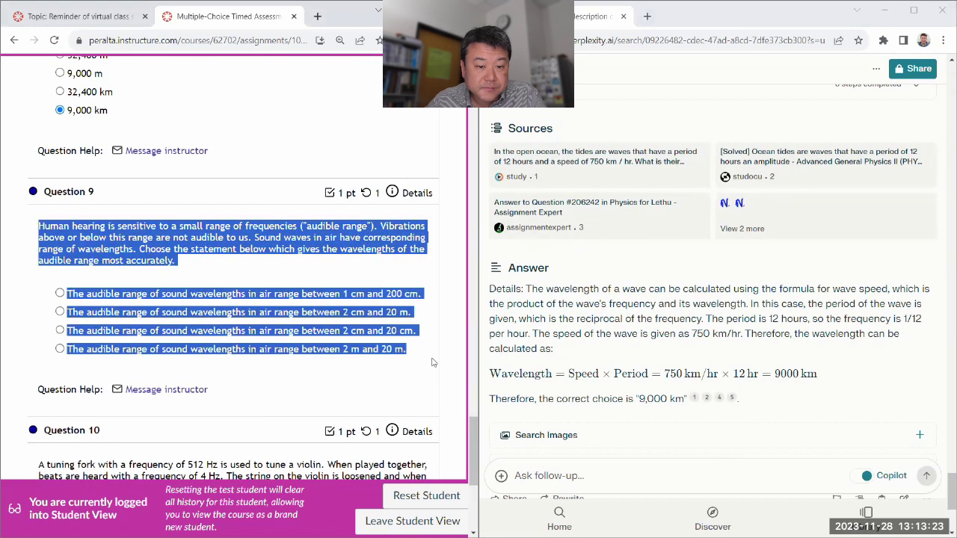
click(569, 476)
key(ctrl+v)
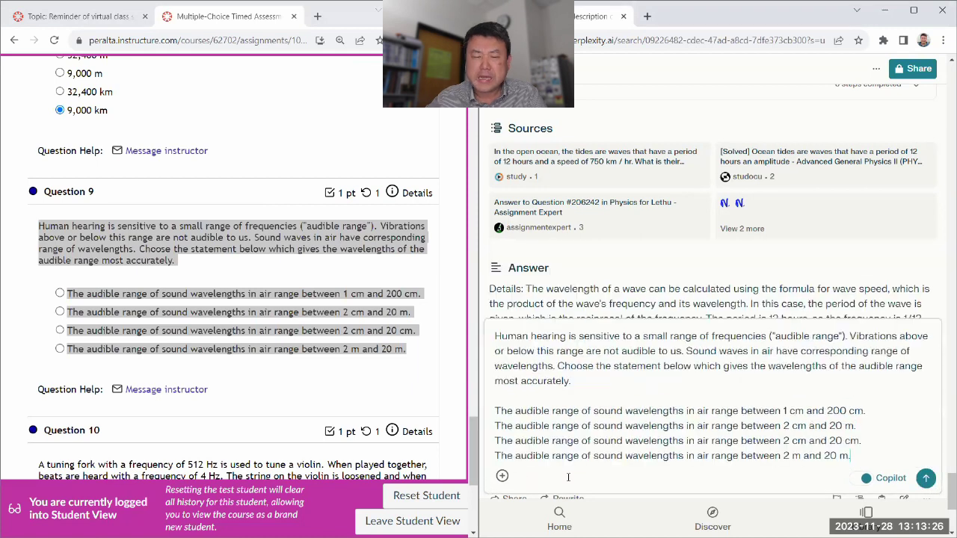
click(925, 480)
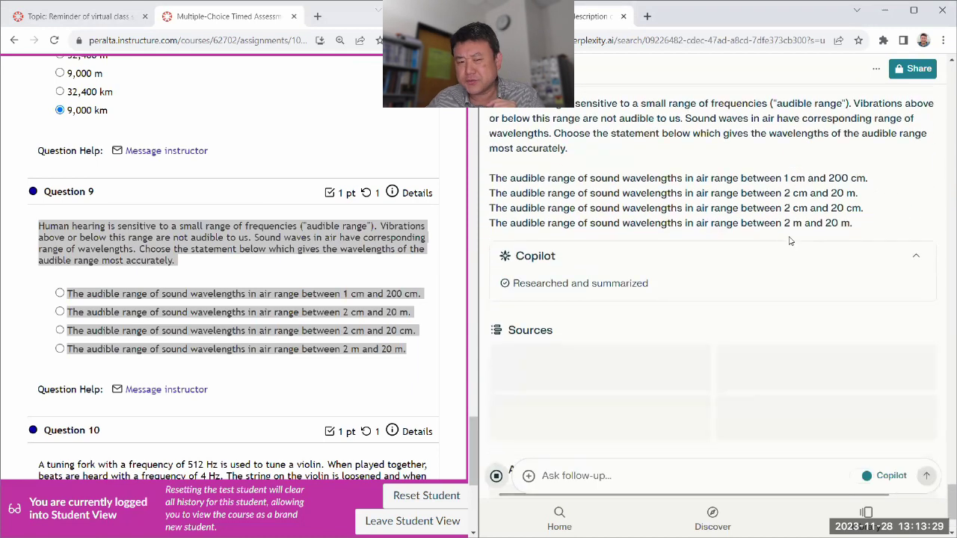
click(290, 266)
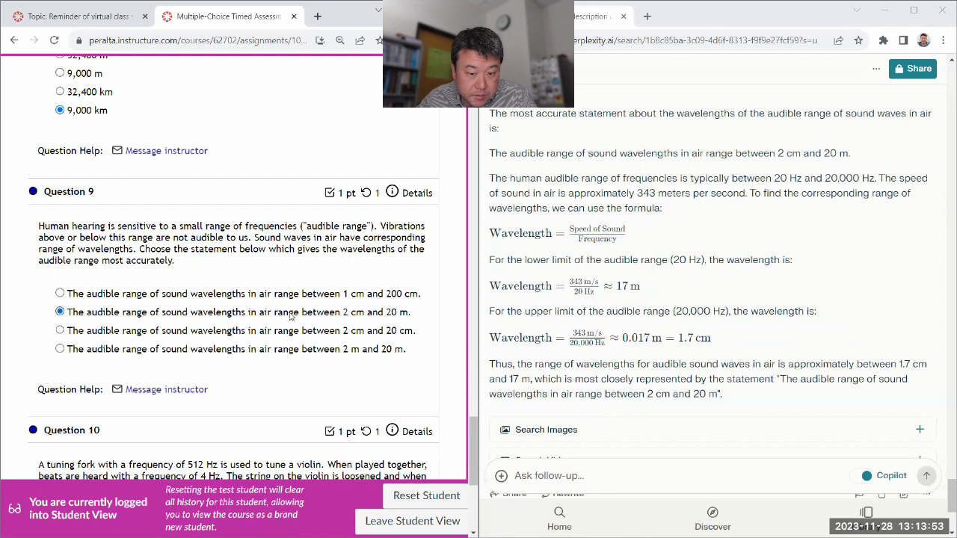
scroll(341, 389, down, 4)
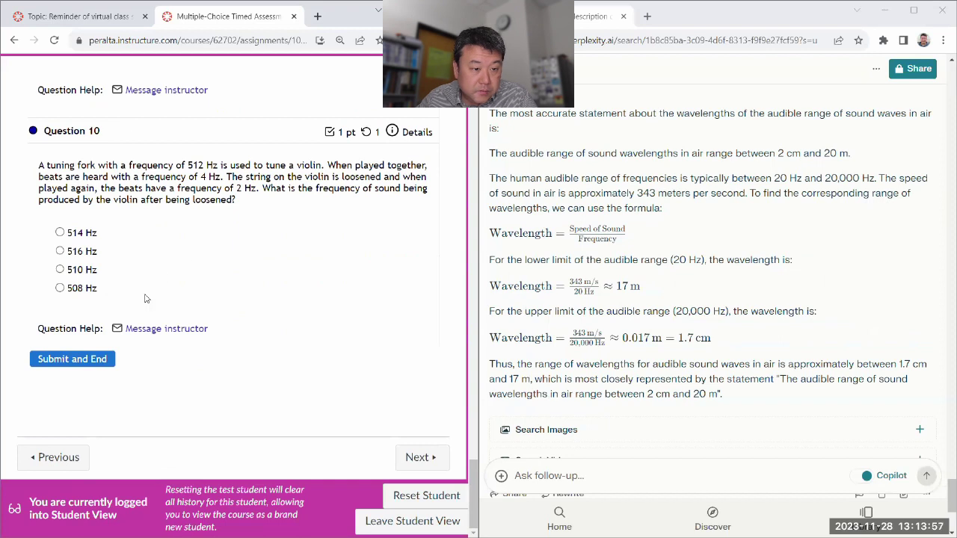
Paste Question 10 on the violin beat frequency into Perplexity's follow-up box and submit it.
drag(145, 298, 21, 163)
key(ctrl+c)
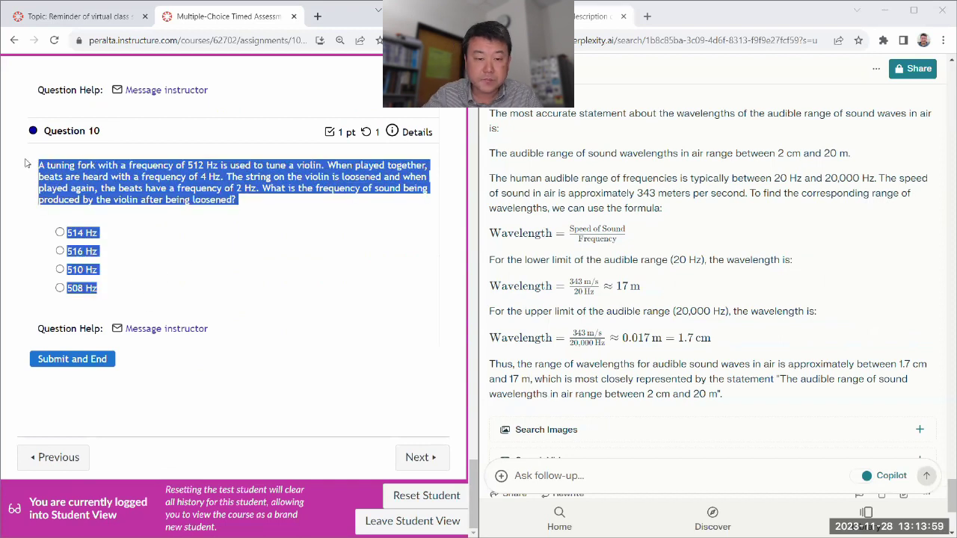
click(533, 475)
key(ctrl+v)
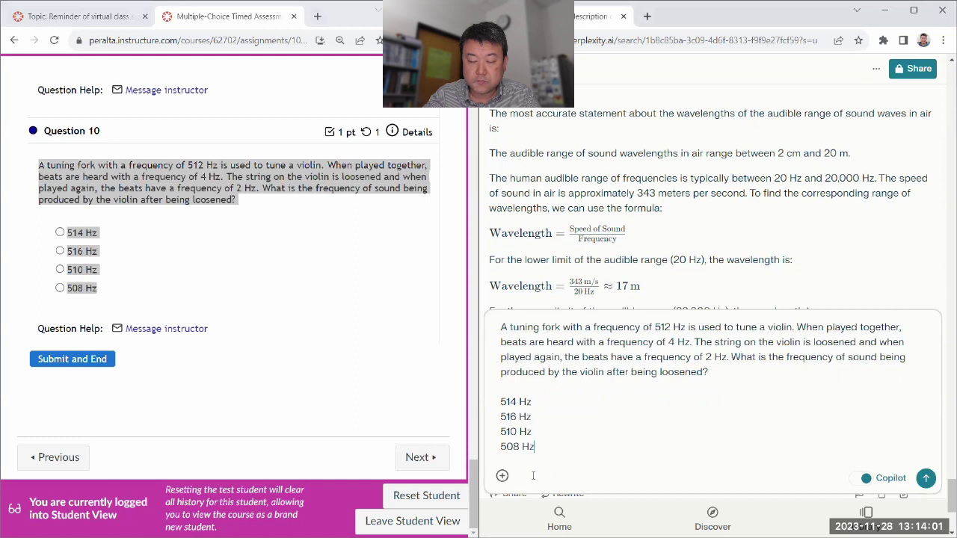
click(920, 479)
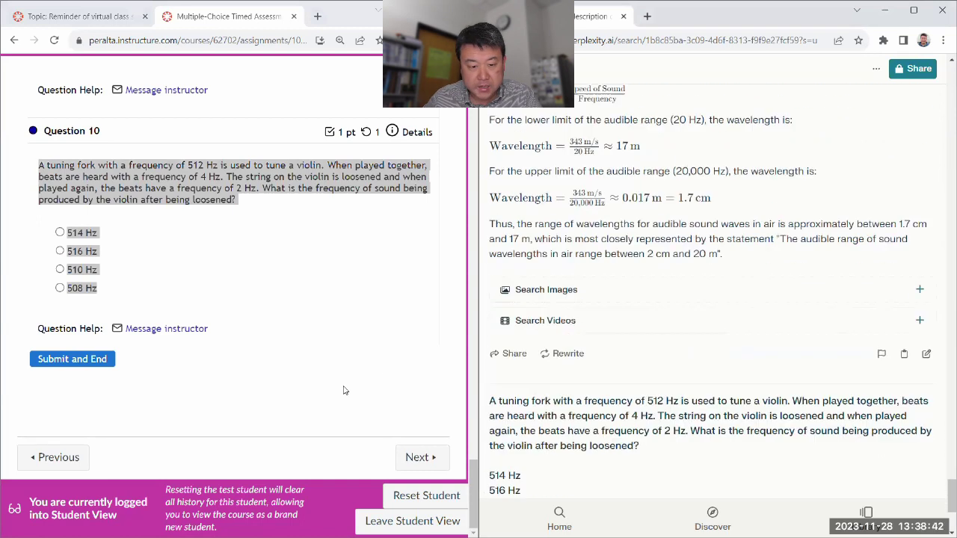
Skip Copilot's original-frequency question and answer Question 10 with 510 Hz.
click(337, 399)
scroll(338, 400, up, 2)
scroll(338, 400, up, 1)
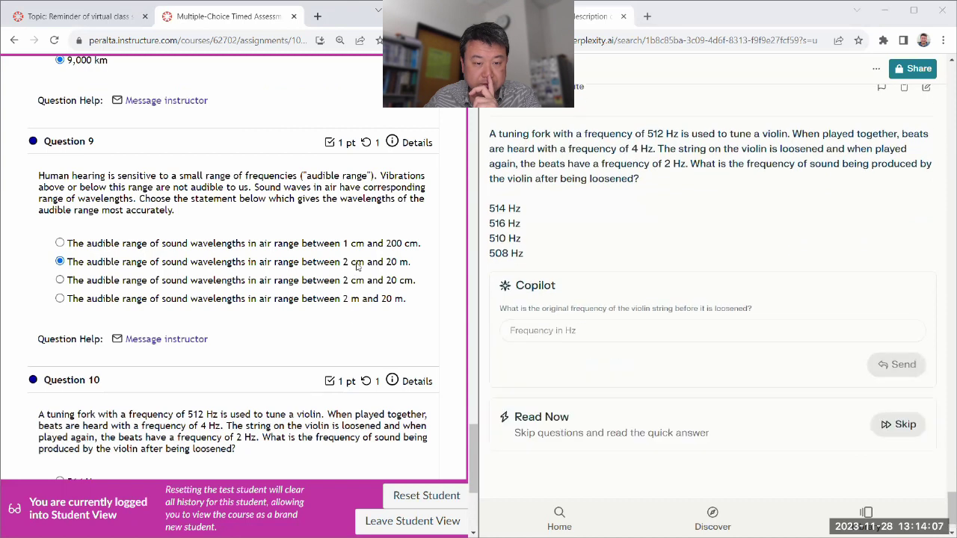
click(898, 398)
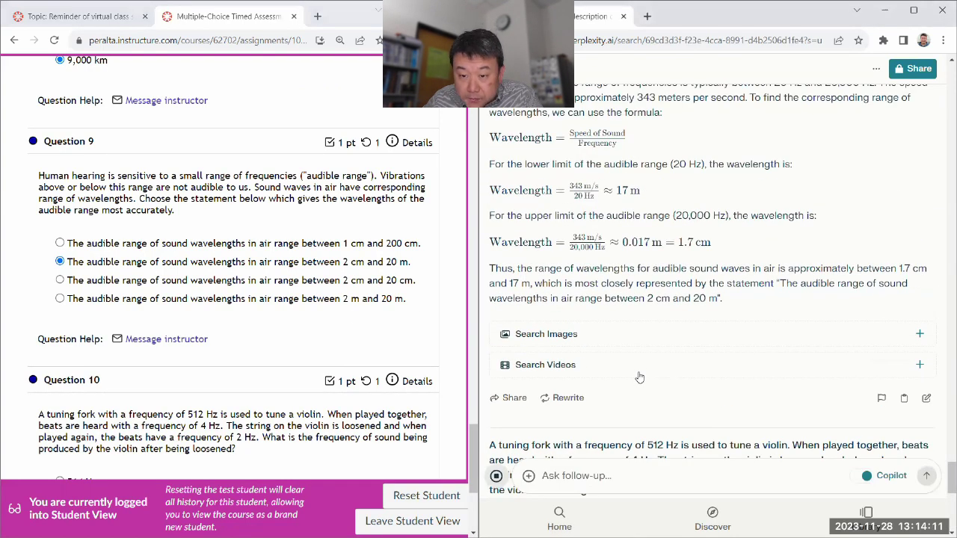
scroll(640, 377, up, 1)
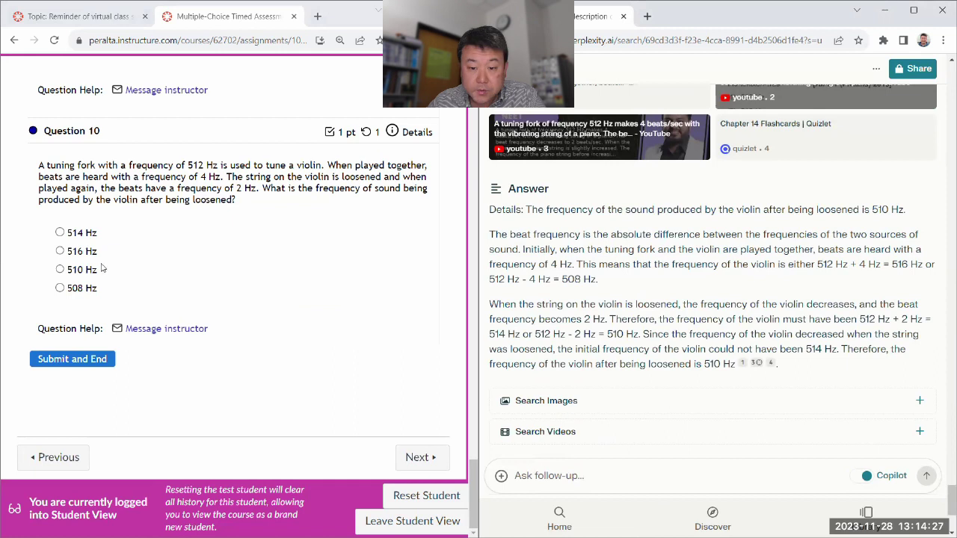
click(71, 275)
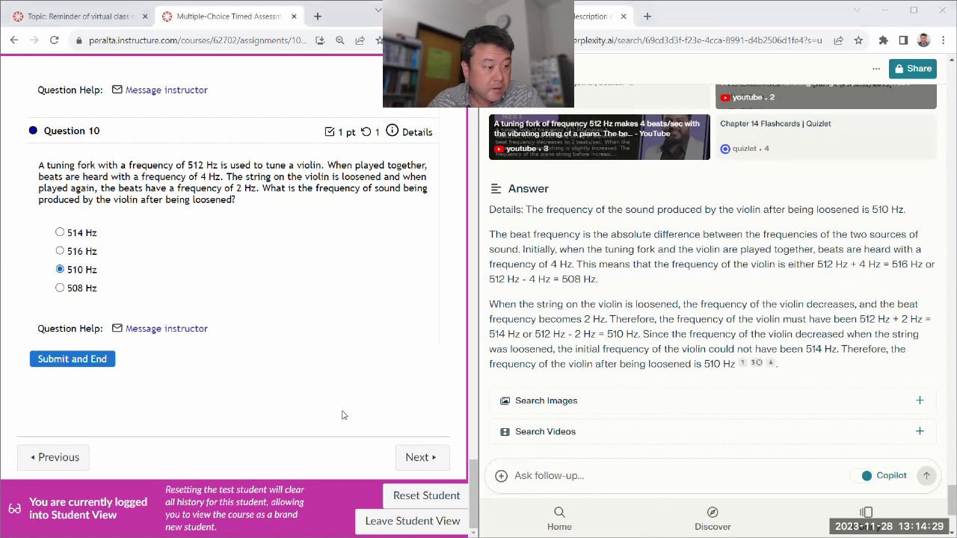
drag(475, 484, 473, 131)
scroll(359, 210, down, 1)
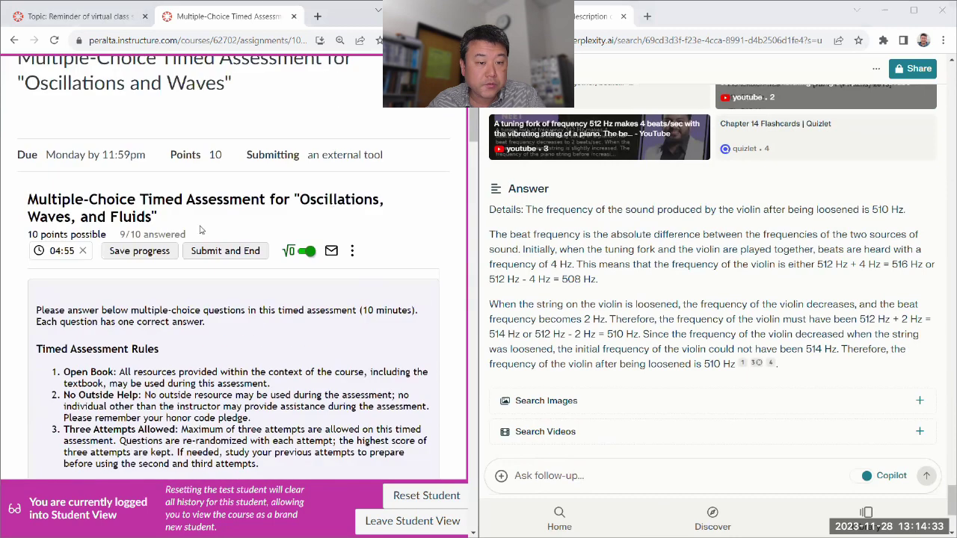
scroll(299, 230, down, 6)
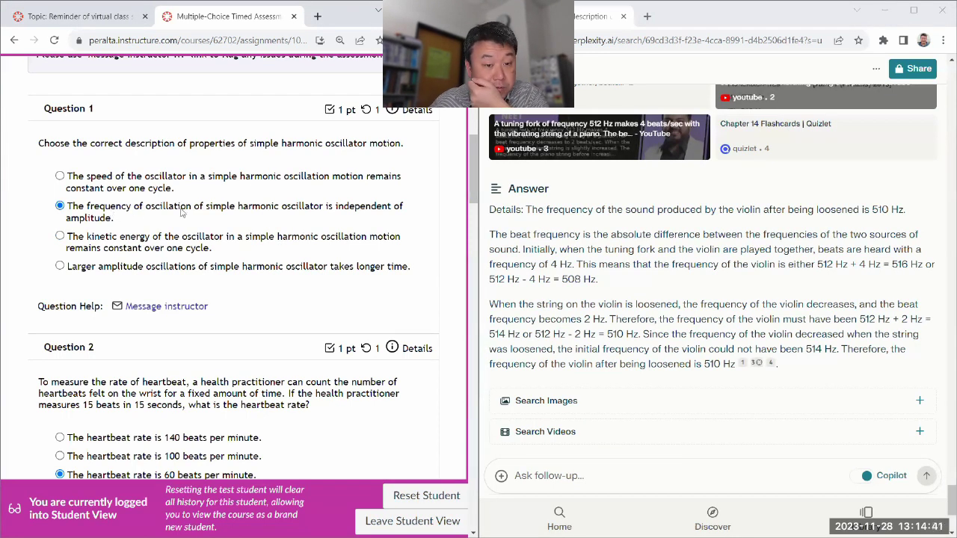
scroll(103, 216, down, 2)
scroll(104, 216, down, 2)
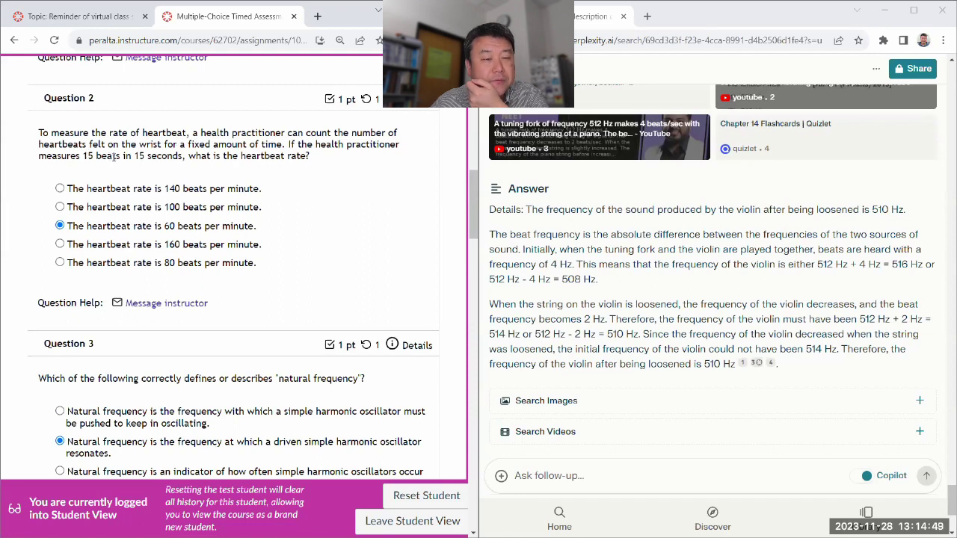
scroll(202, 198, down, 4)
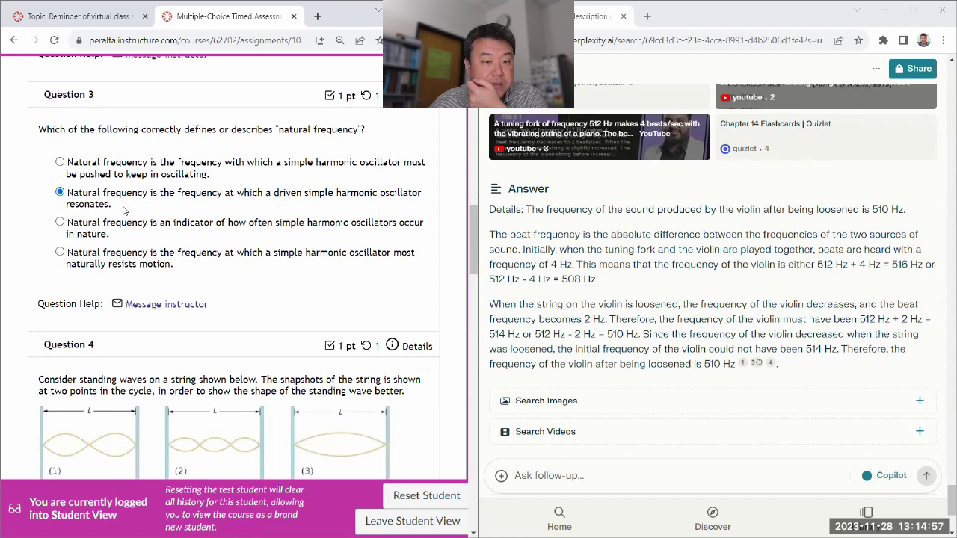
scroll(163, 216, down, 3)
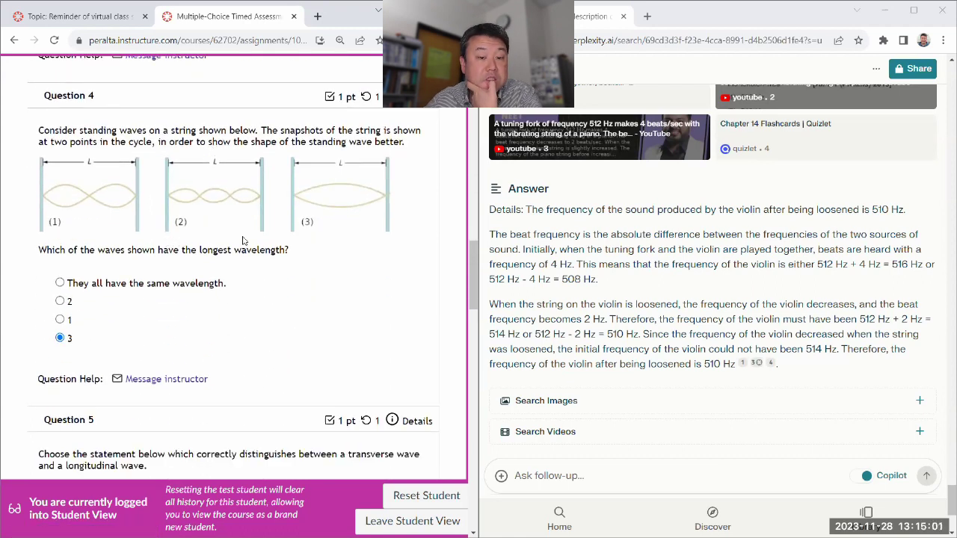
scroll(106, 336, down, 3)
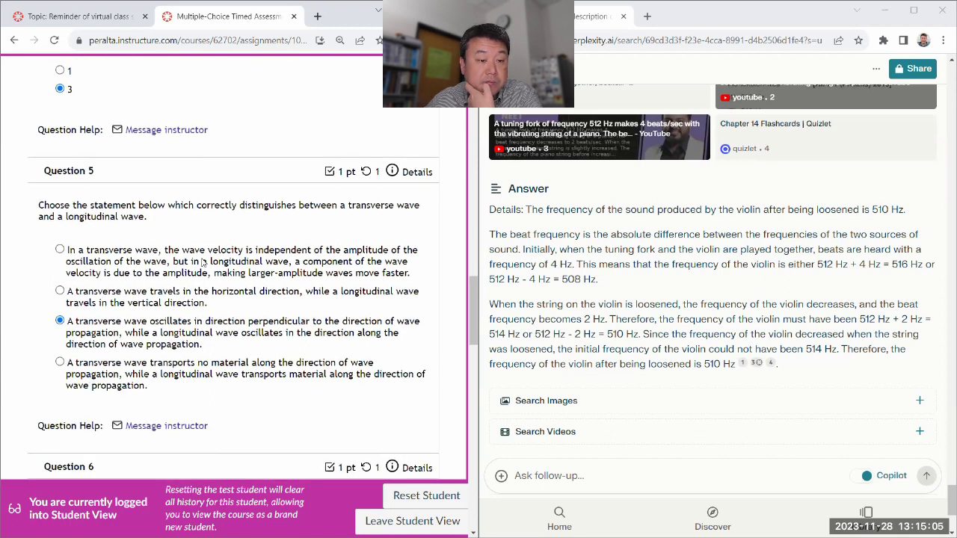
scroll(124, 260, down, 1)
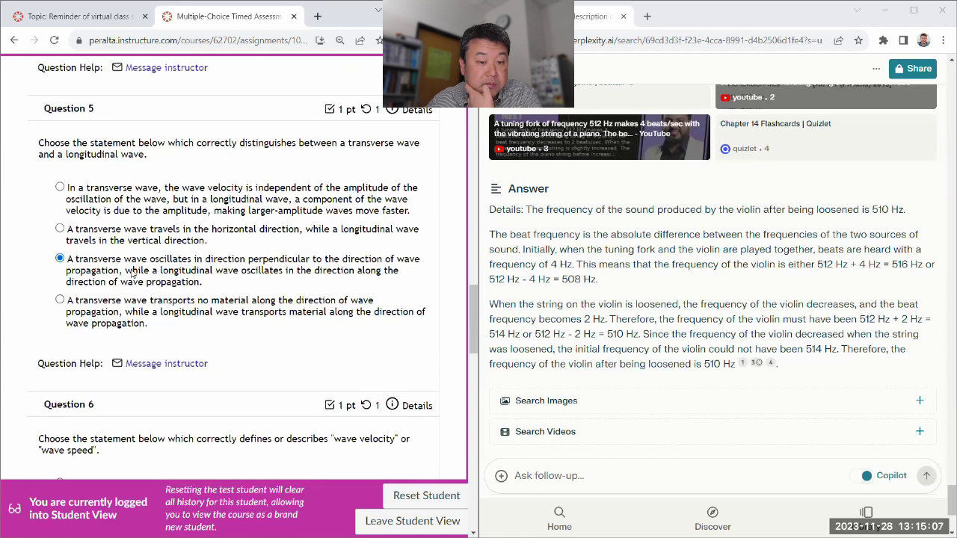
scroll(103, 276, down, 1)
scroll(103, 276, down, 4)
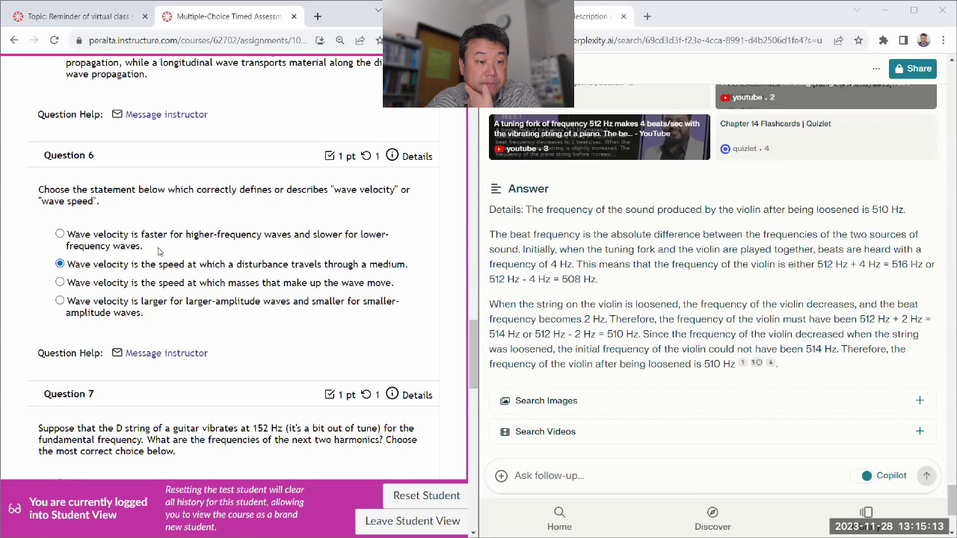
scroll(160, 251, down, 2)
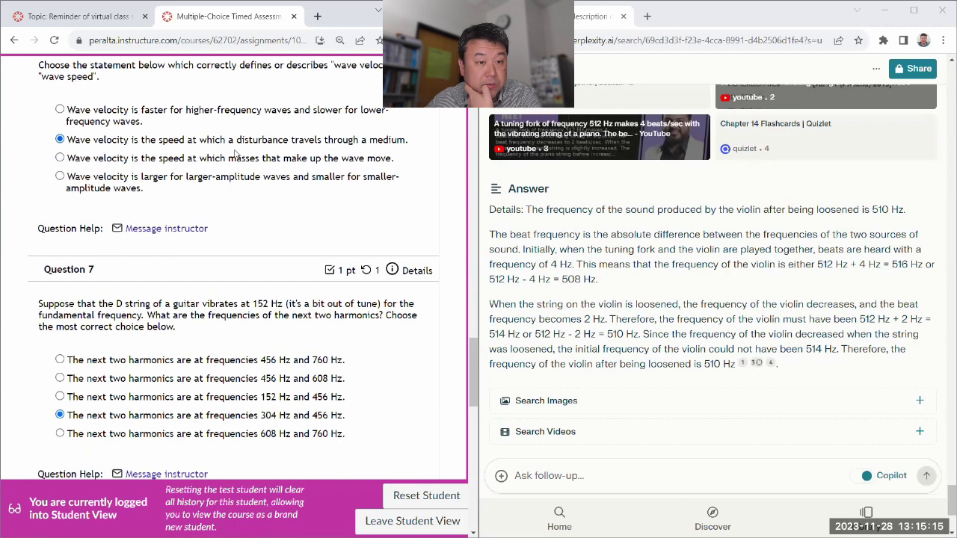
scroll(157, 150, down, 2)
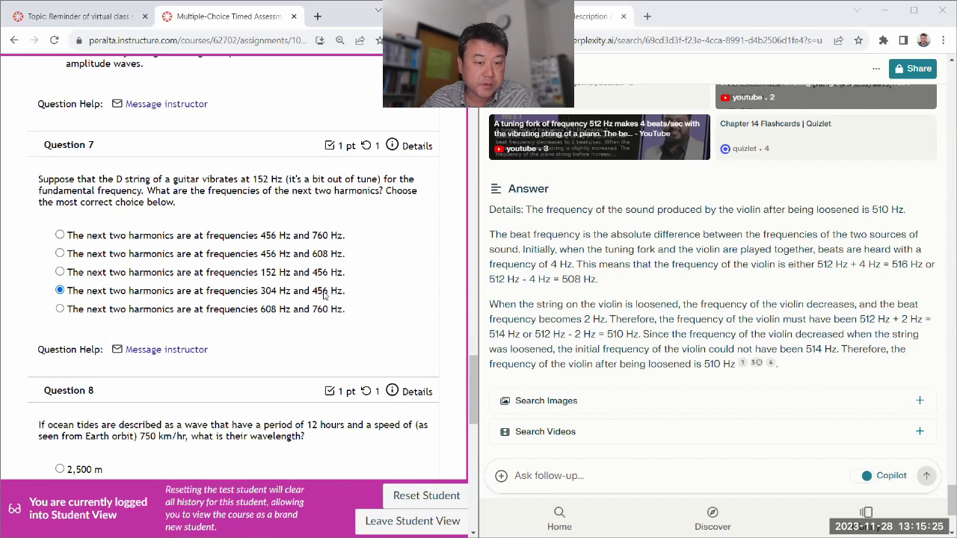
scroll(323, 296, down, 3)
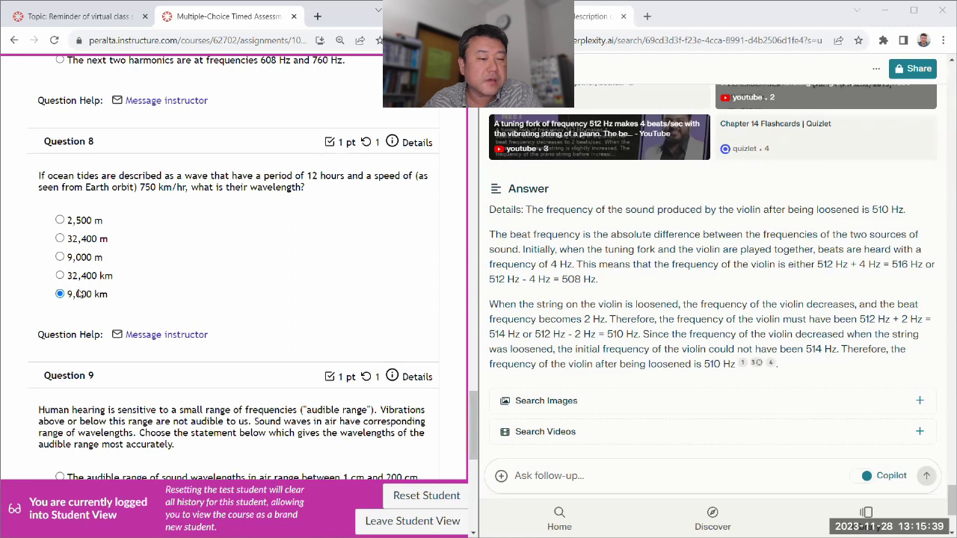
scroll(198, 289, down, 2)
scroll(198, 289, up, 1)
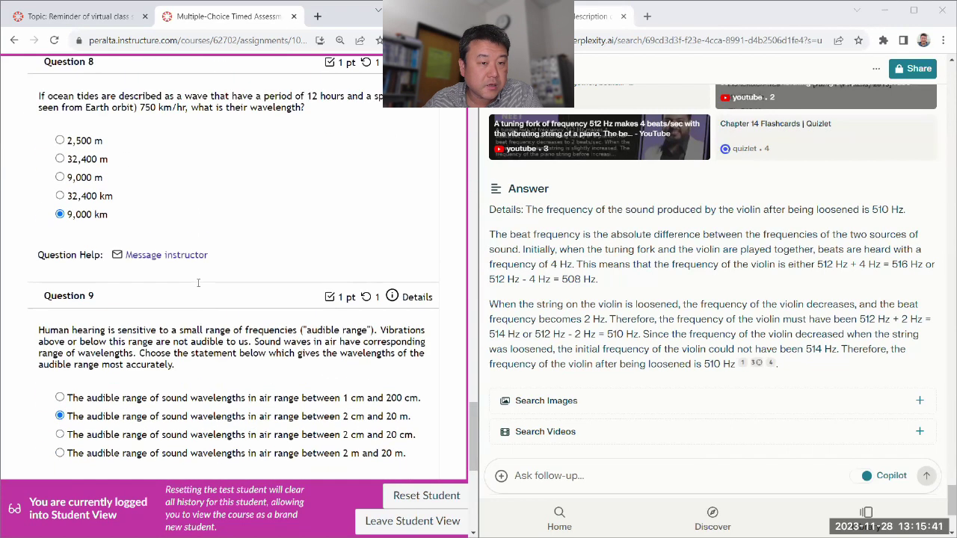
scroll(118, 164, down, 2)
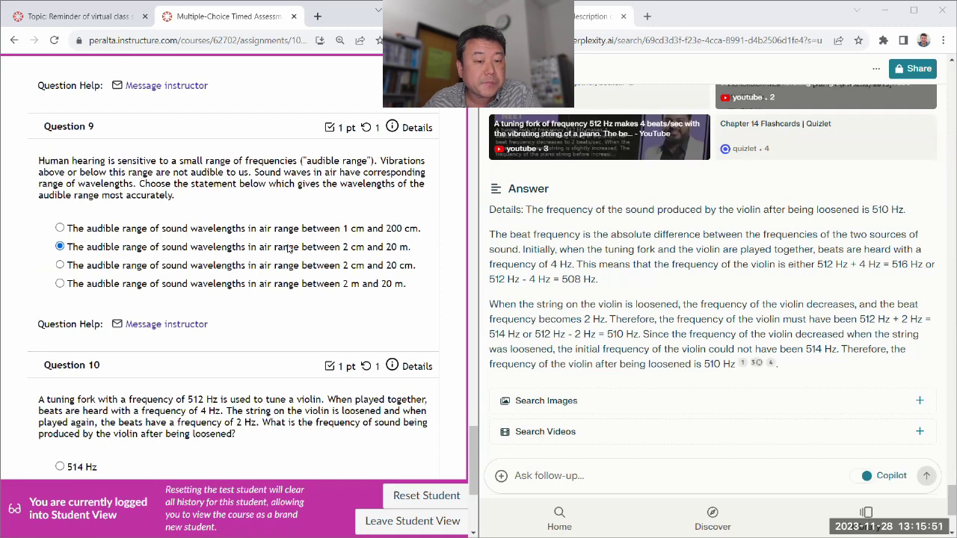
scroll(766, 255, up, 20)
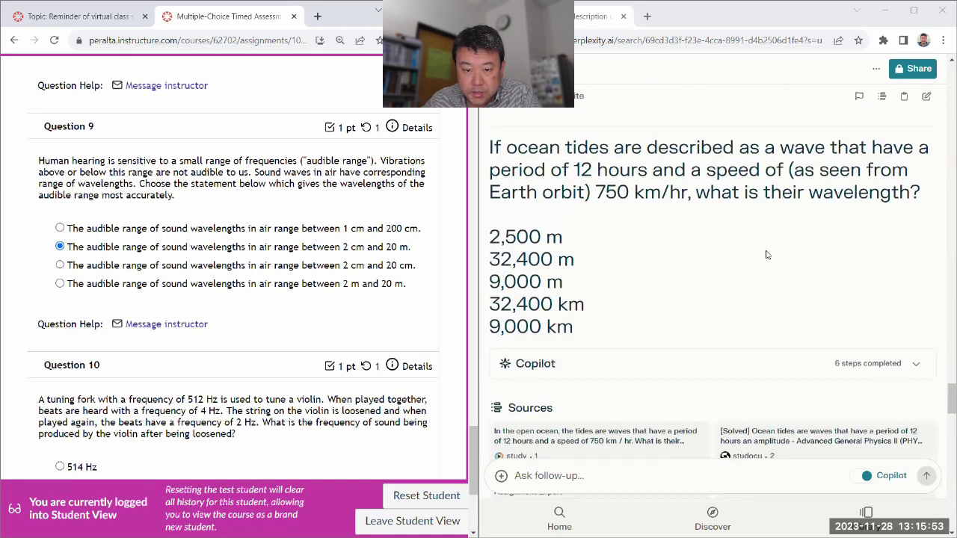
scroll(763, 256, down, 12)
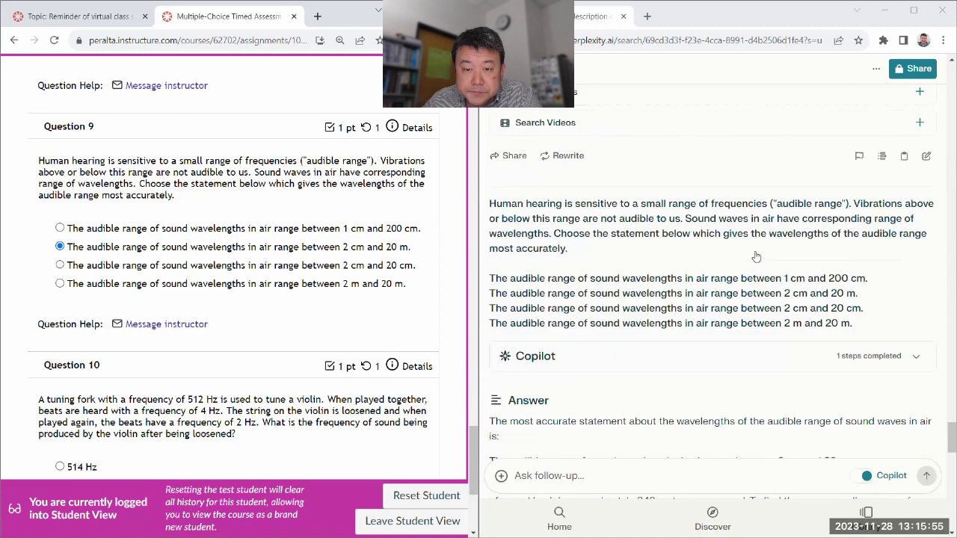
scroll(755, 256, up, 2)
scroll(754, 256, down, 4)
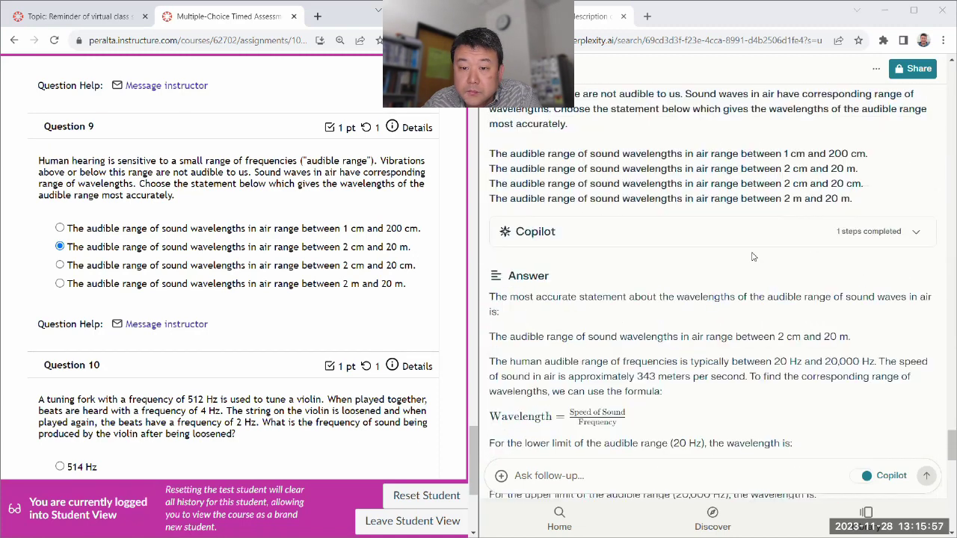
scroll(754, 257, down, 3)
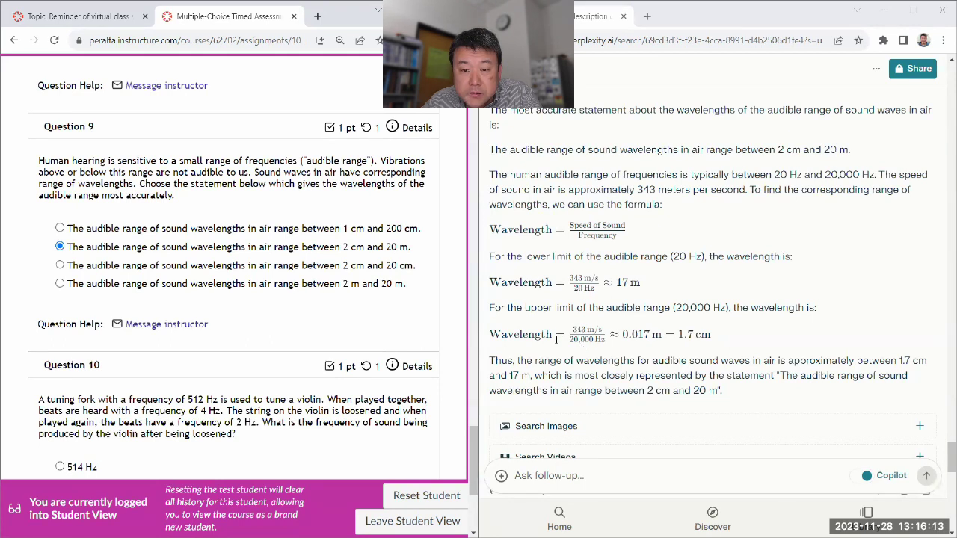
scroll(338, 320, down, 2)
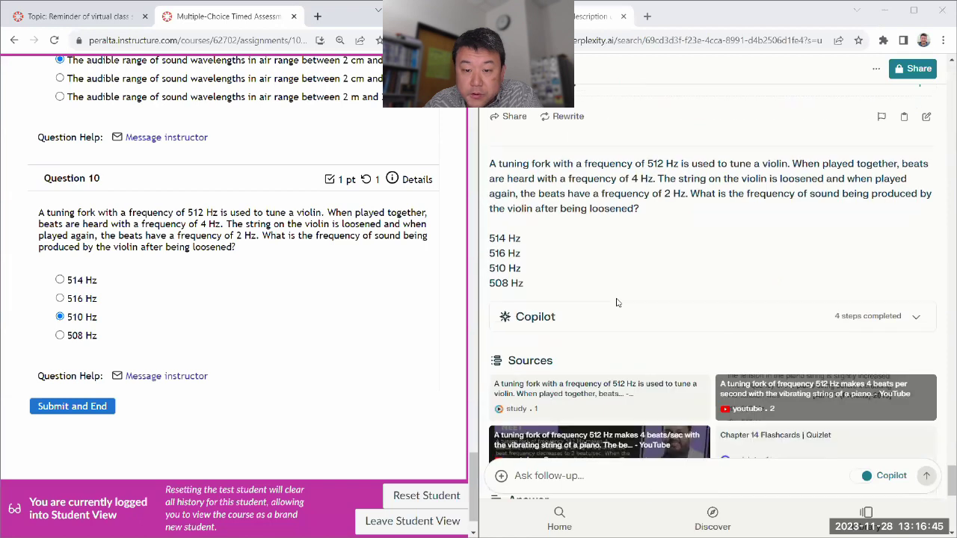
scroll(617, 303, up, 2)
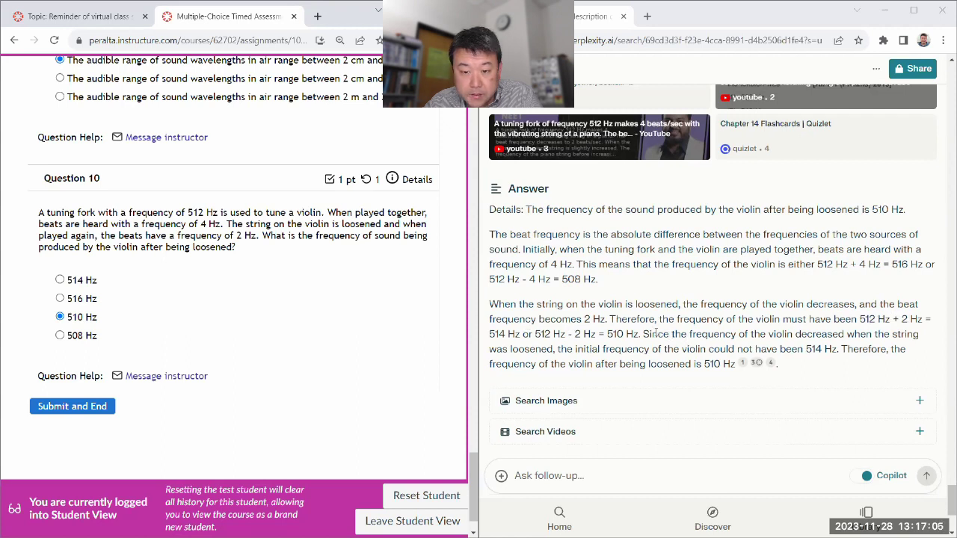
drag(644, 333, 493, 222)
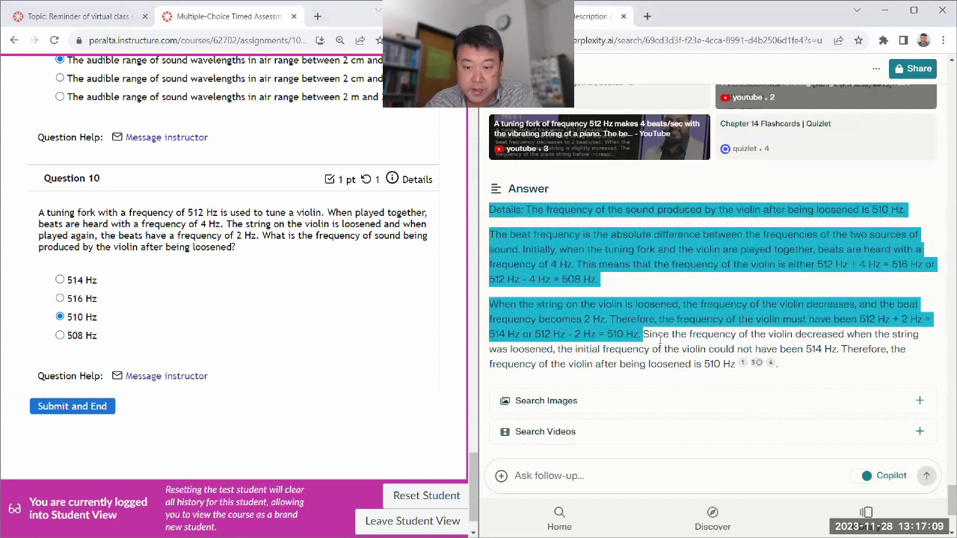
drag(644, 334, 791, 366)
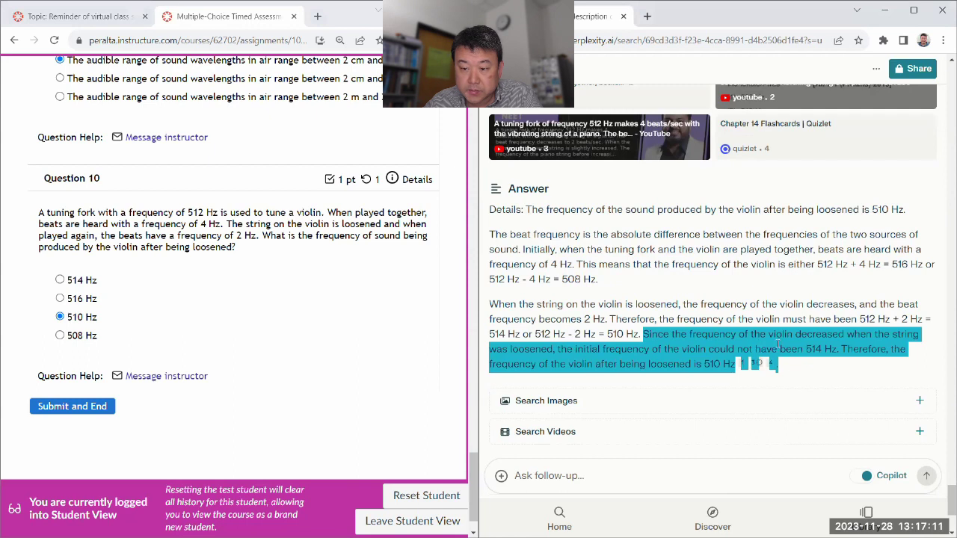
click(741, 316)
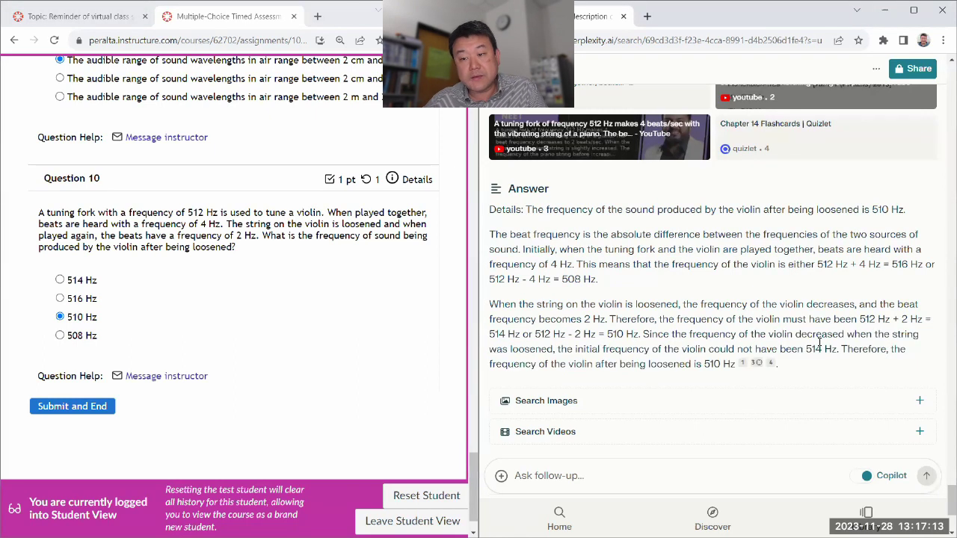
Switch Question 10 to 514 Hz while rereading Perplexity's 510 Hz versus 514 Hz reasoning.
click(60, 280)
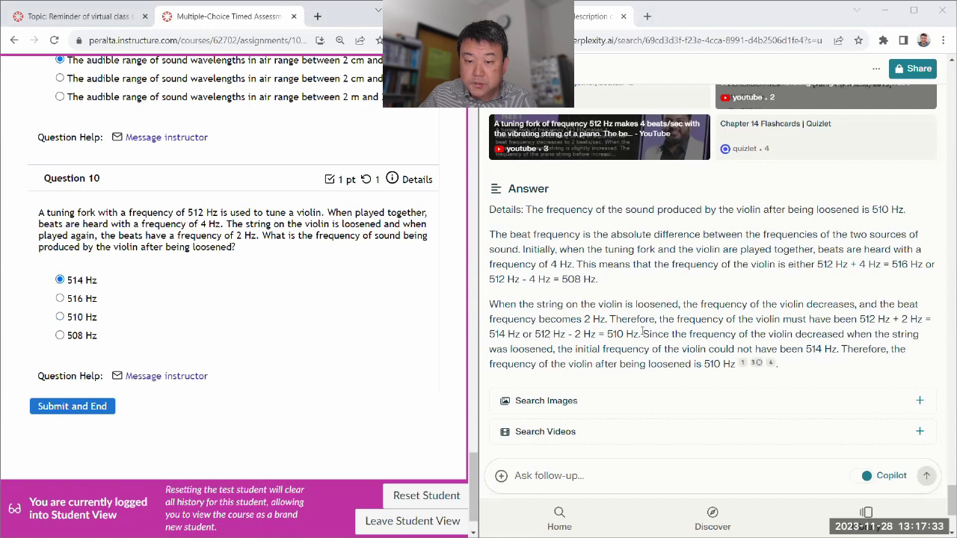
drag(641, 332, 795, 365)
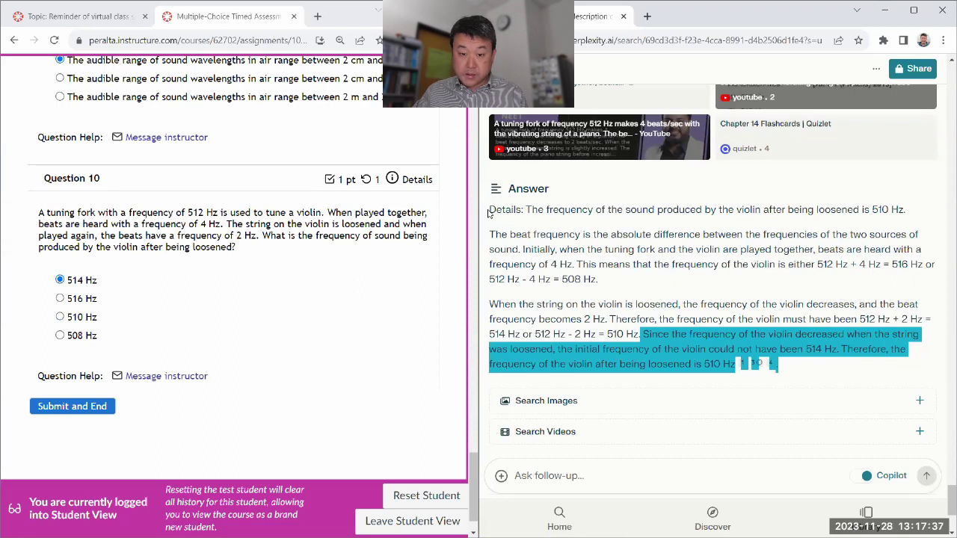
drag(490, 214, 643, 335)
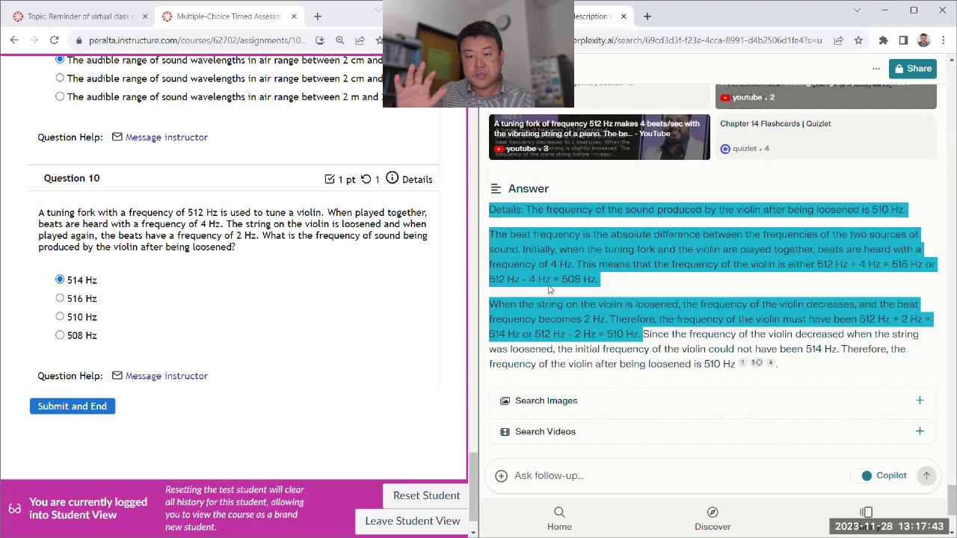
click(645, 334)
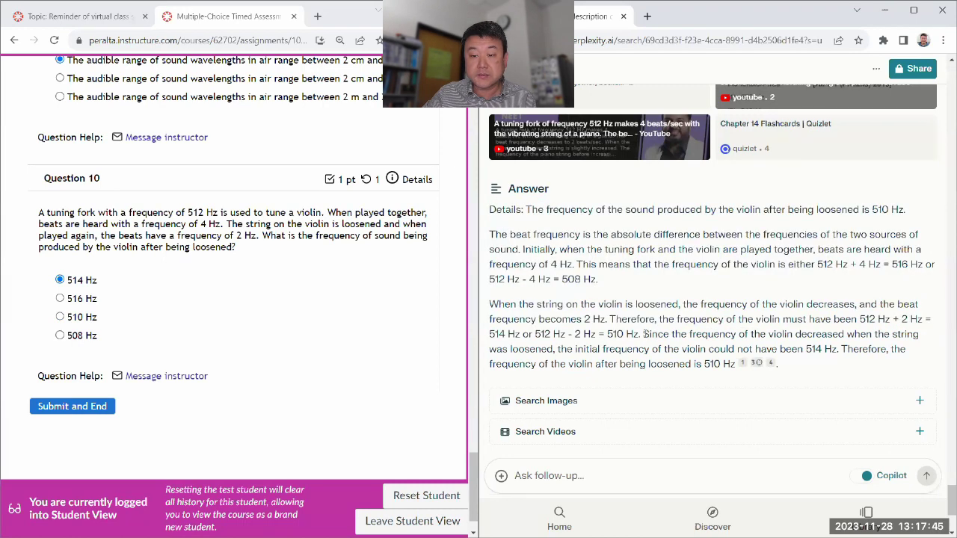
drag(645, 334, 803, 366)
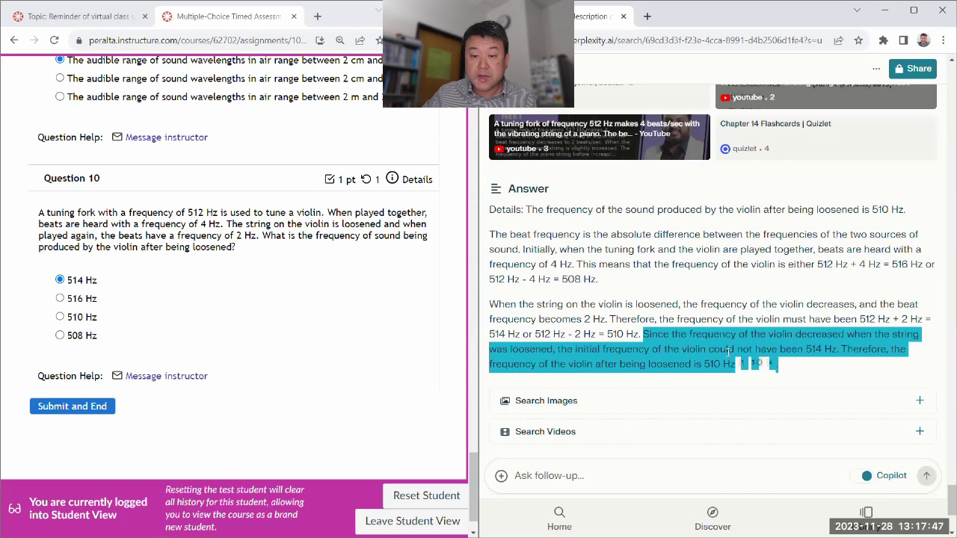
click(671, 319)
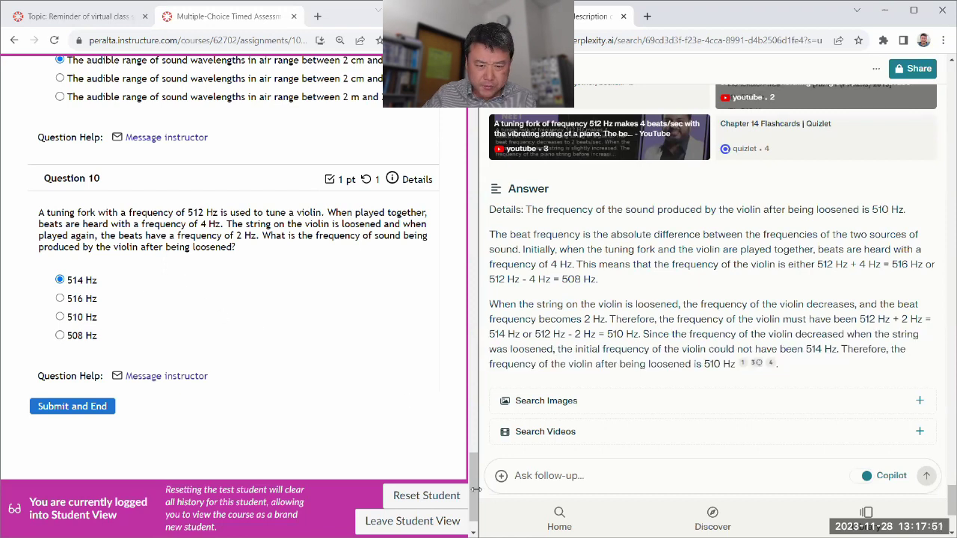
drag(473, 490, 472, 120)
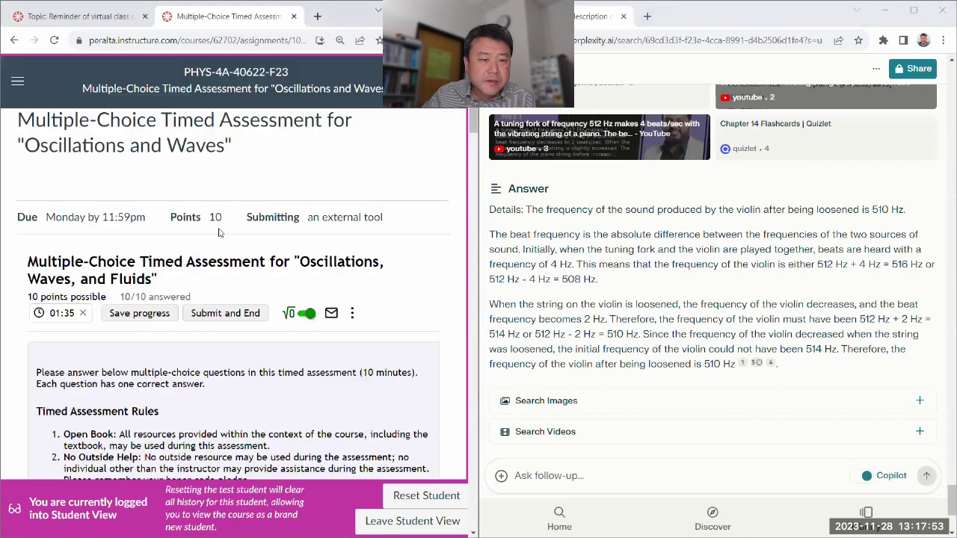
scroll(254, 277, down, 3)
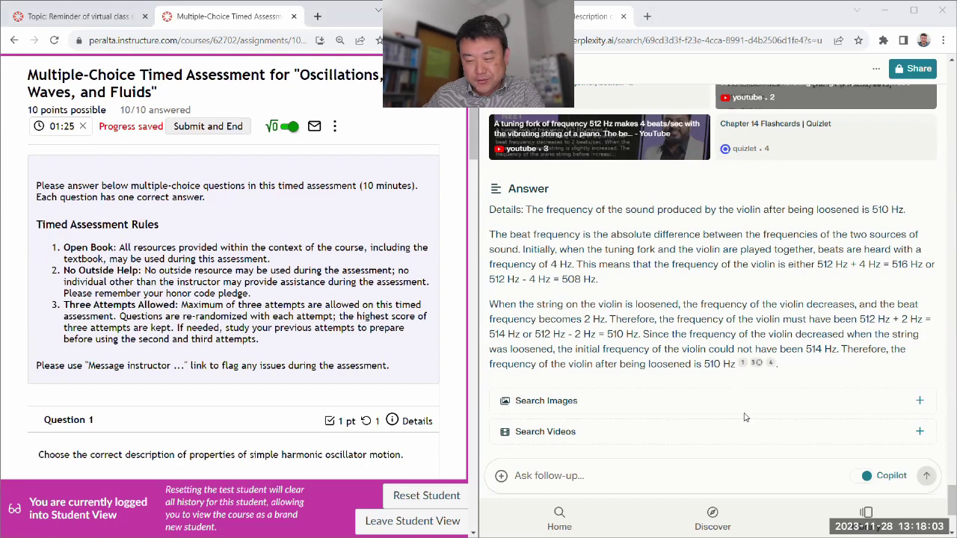
Scroll Perplexity from the heartbeat-rate answer to the natural-frequency explanation favouring driven-oscillator resonance.
drag(945, 497, 943, 90)
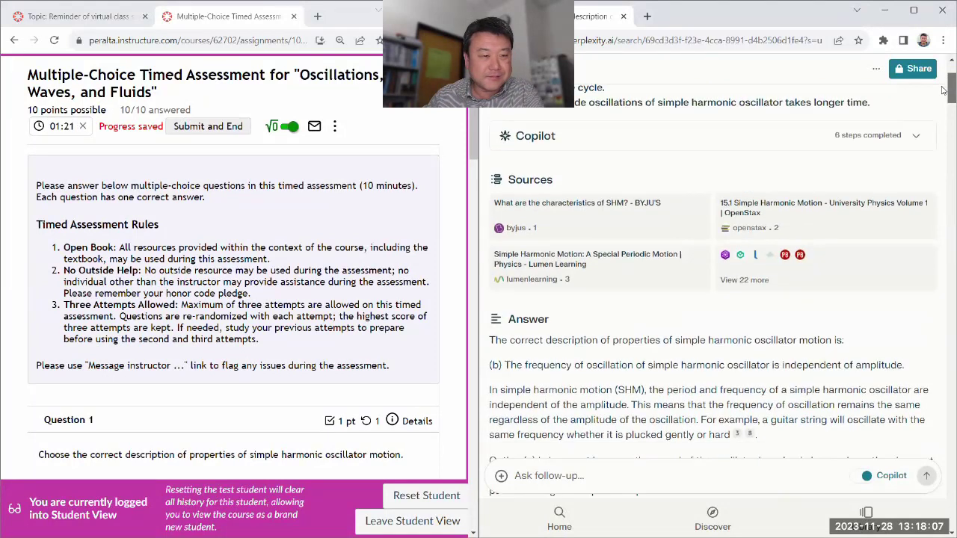
scroll(556, 217, down, 2)
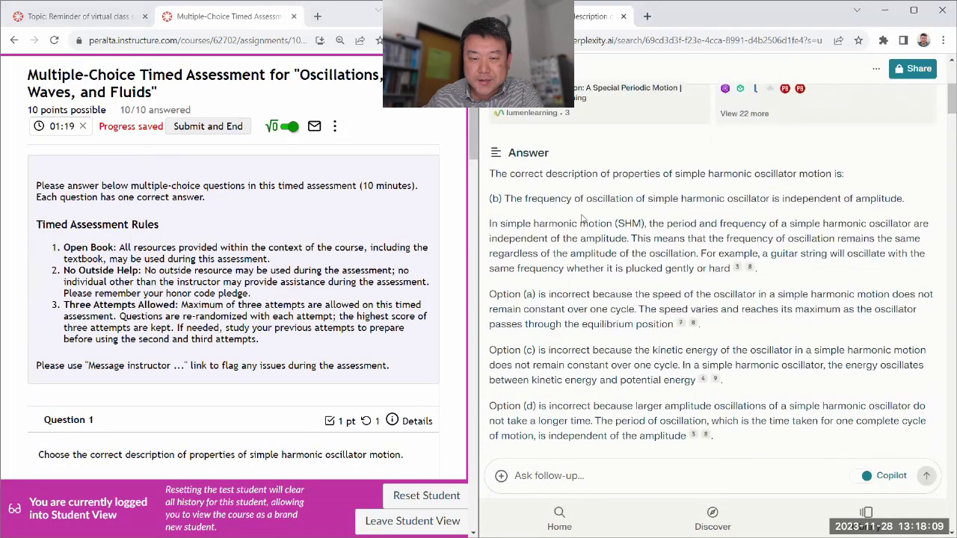
scroll(583, 219, up, 4)
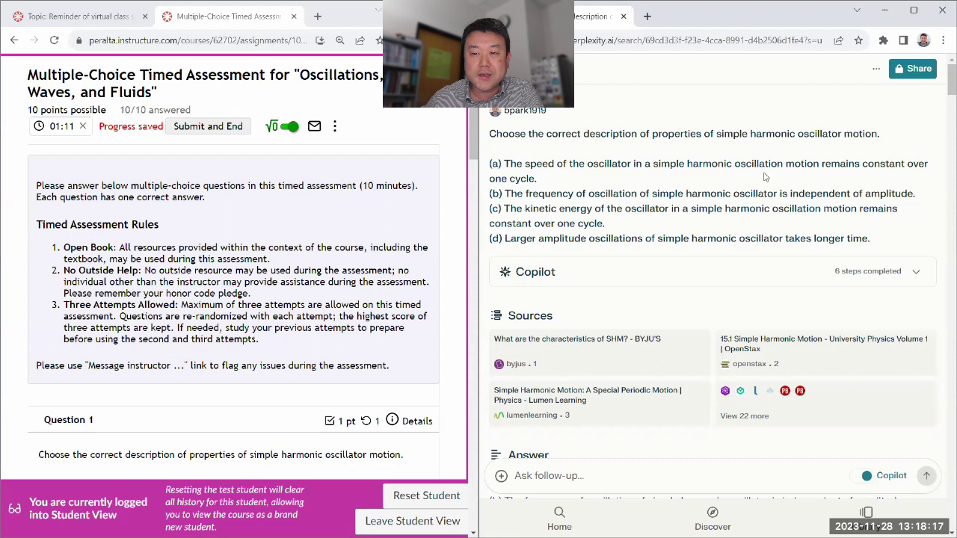
scroll(765, 177, down, 5)
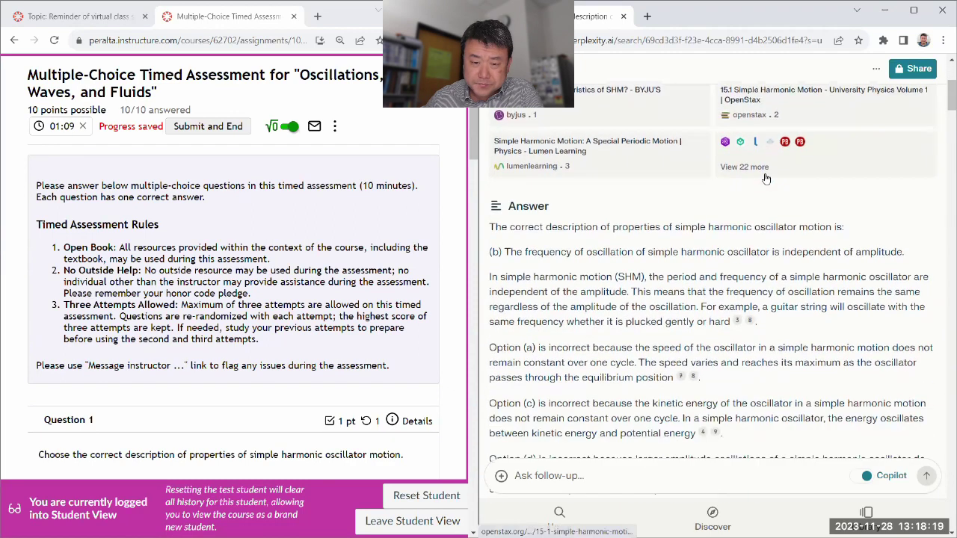
scroll(765, 177, down, 3)
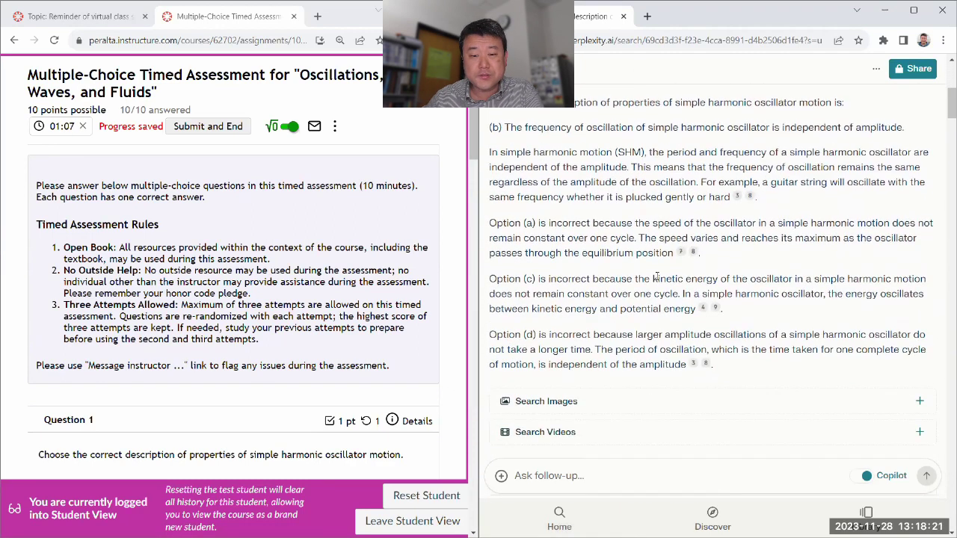
scroll(775, 274, down, 5)
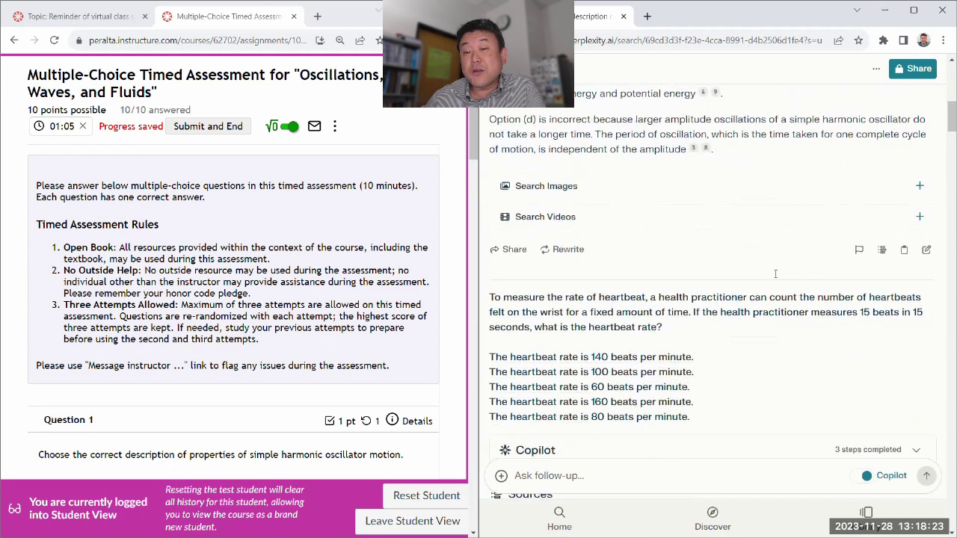
scroll(775, 274, down, 4)
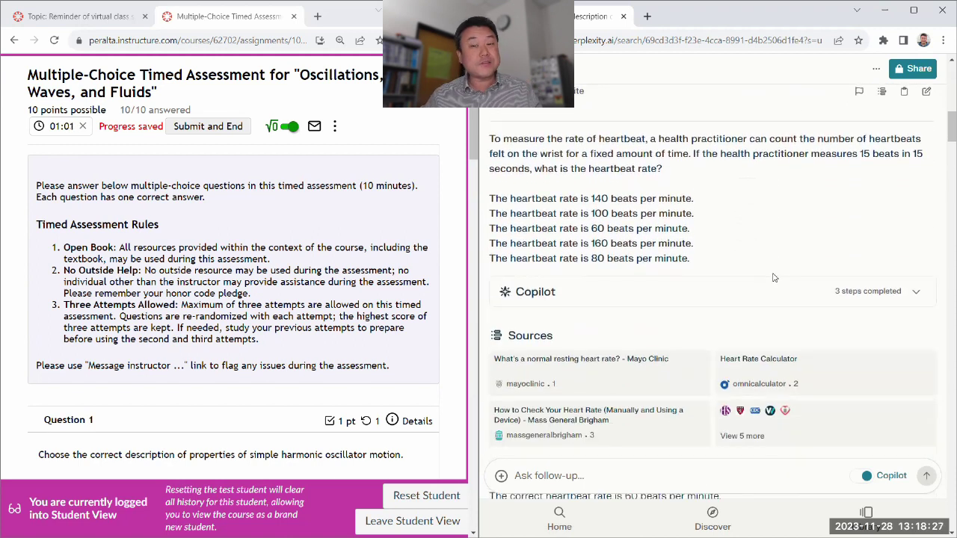
scroll(775, 277, down, 7)
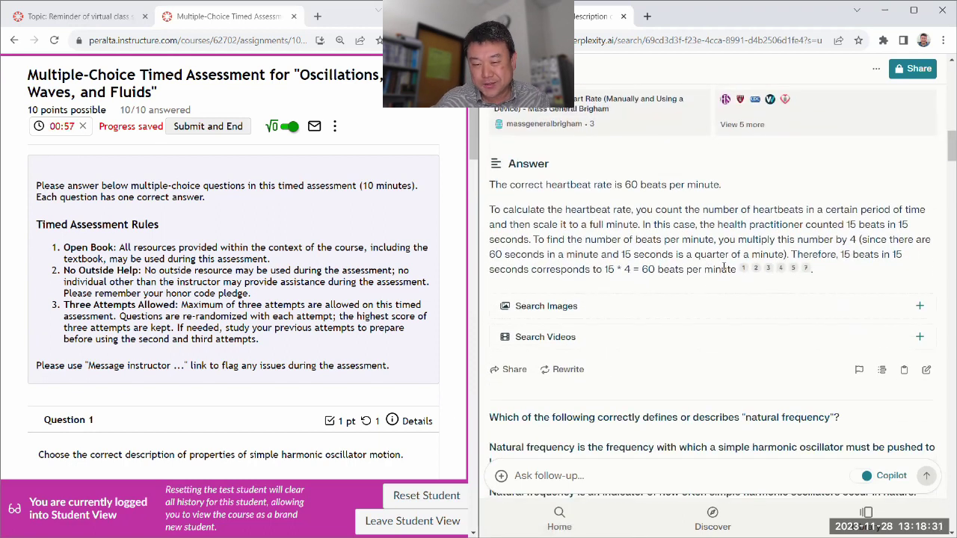
scroll(724, 268, down, 4)
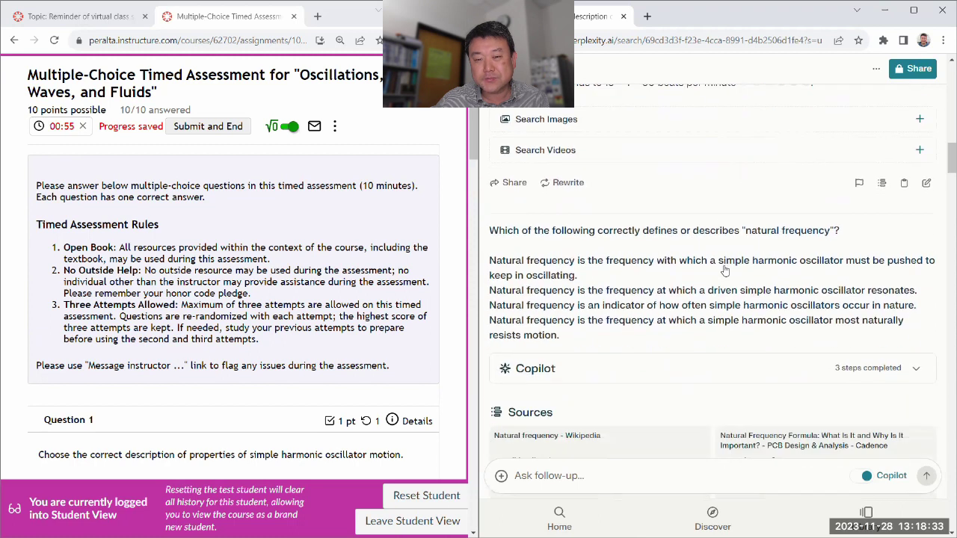
scroll(724, 271, down, 3)
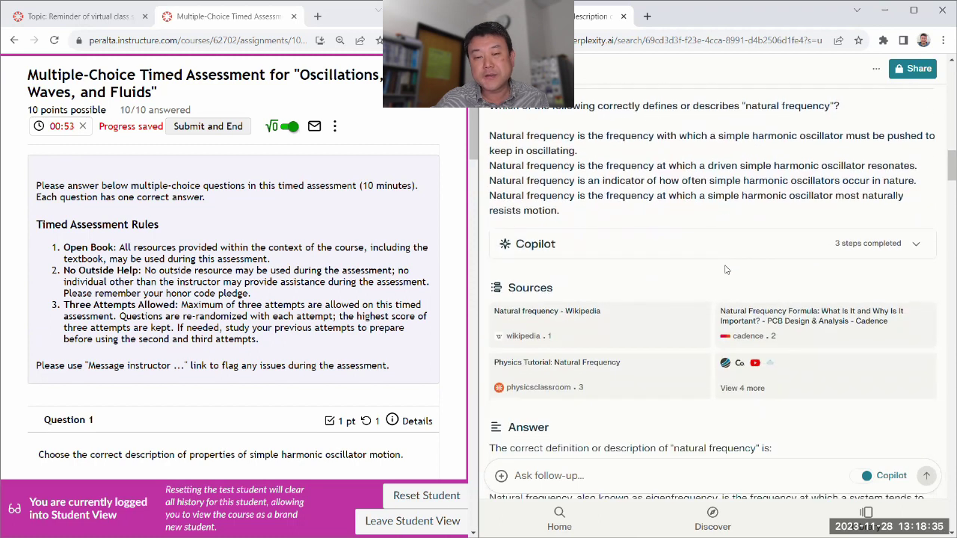
scroll(725, 269, down, 4)
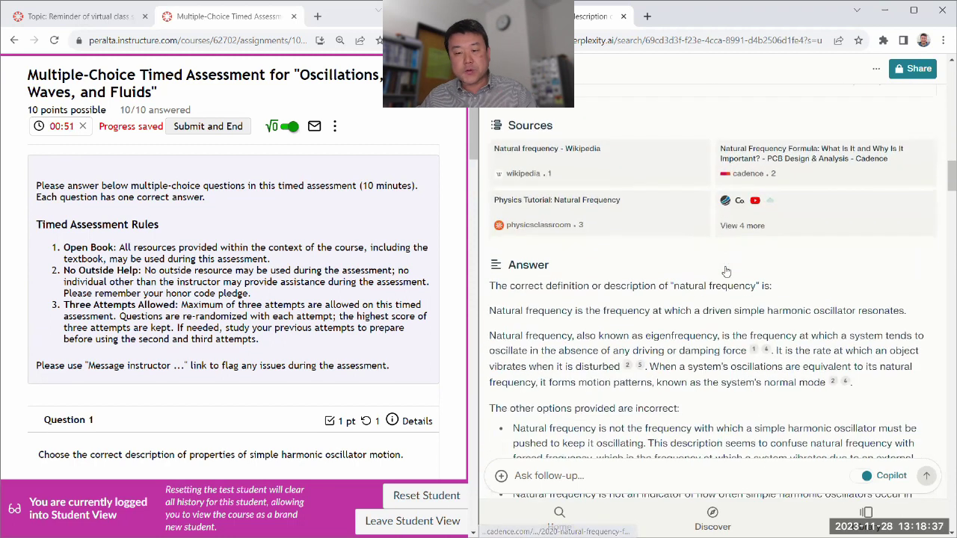
scroll(726, 271, down, 4)
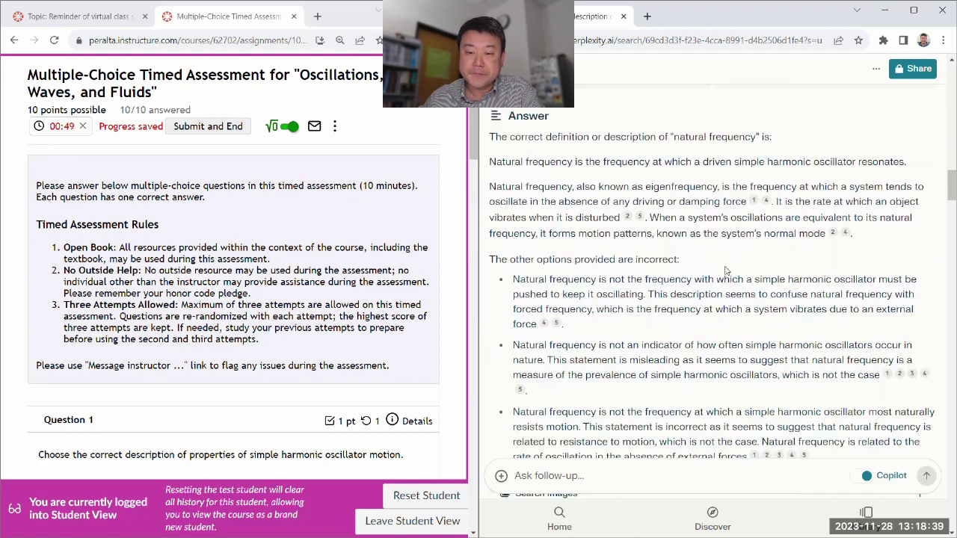
scroll(726, 271, down, 3)
Scroll Perplexity past the standing-wave, wave-type, wave-velocity and guitar-harmonics answers to ocean tides.
scroll(726, 271, down, 6)
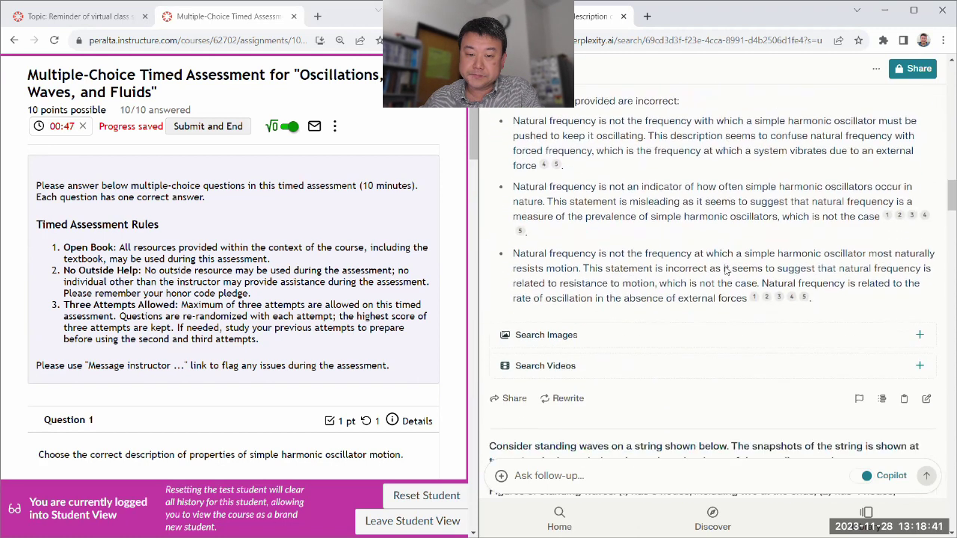
scroll(725, 271, down, 3)
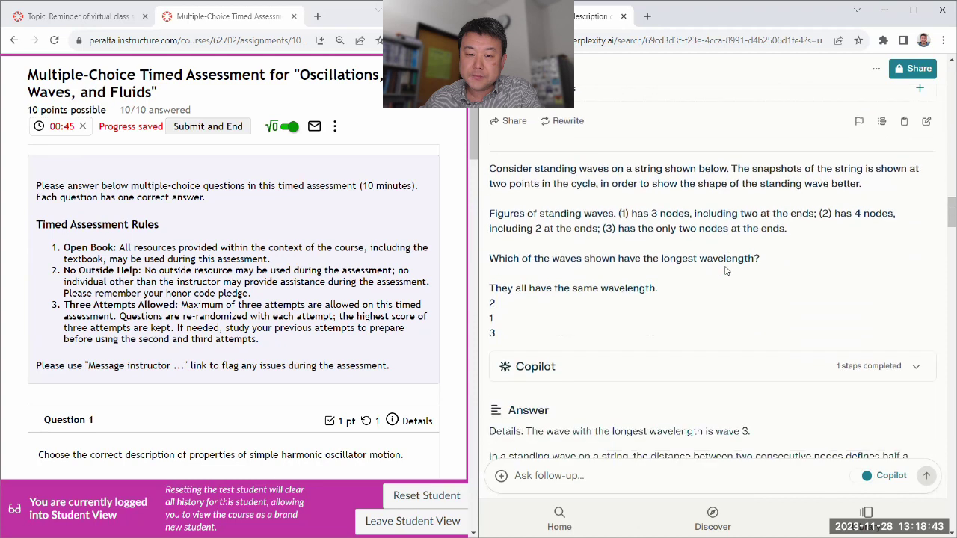
scroll(725, 271, down, 6)
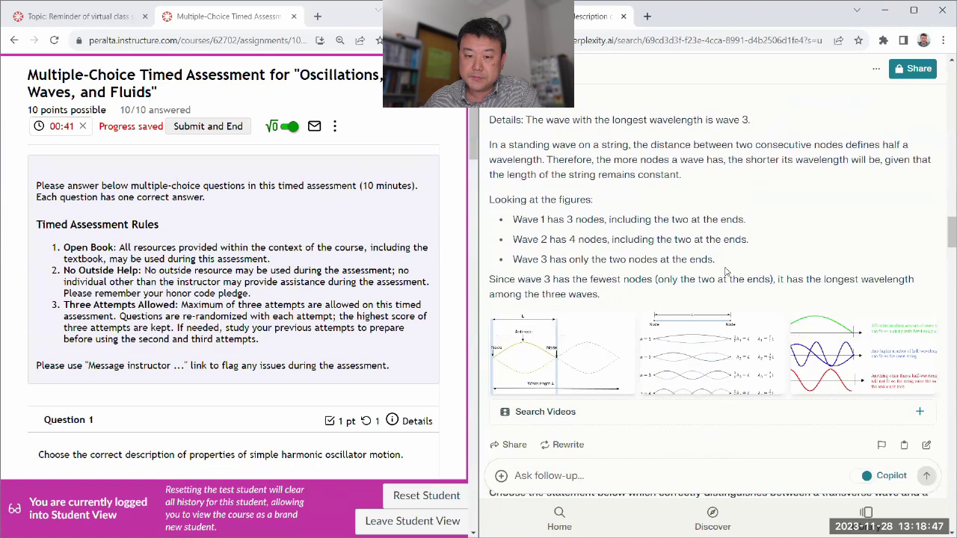
scroll(725, 271, down, 7)
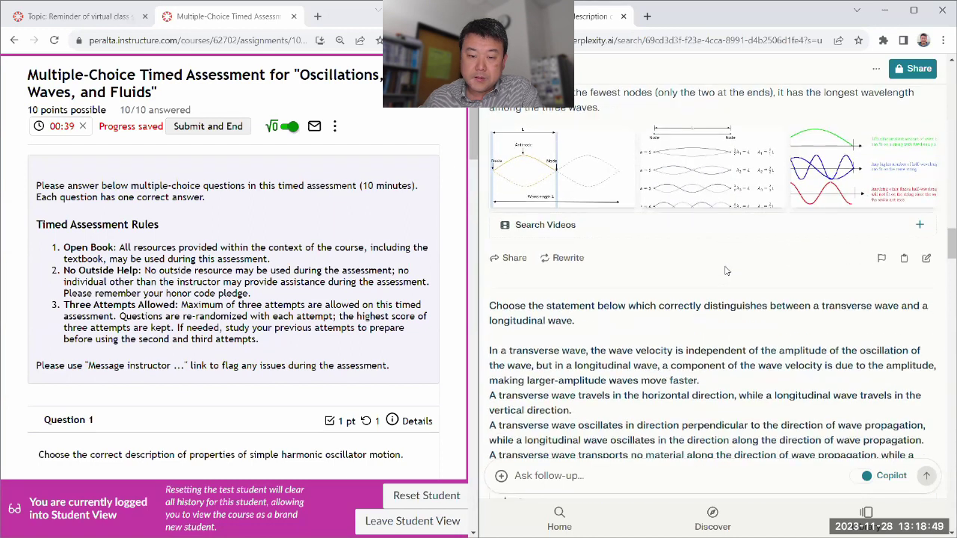
scroll(725, 270, down, 2)
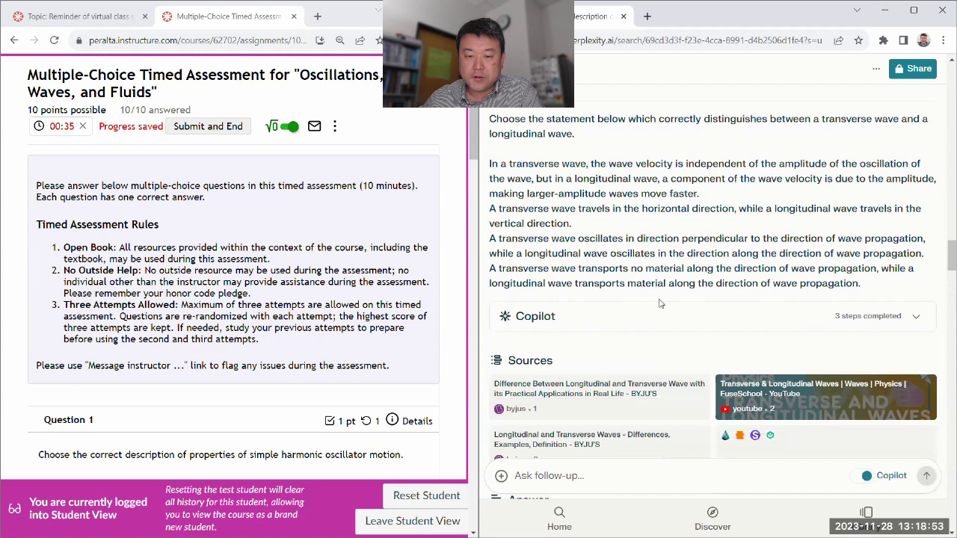
scroll(660, 303, down, 4)
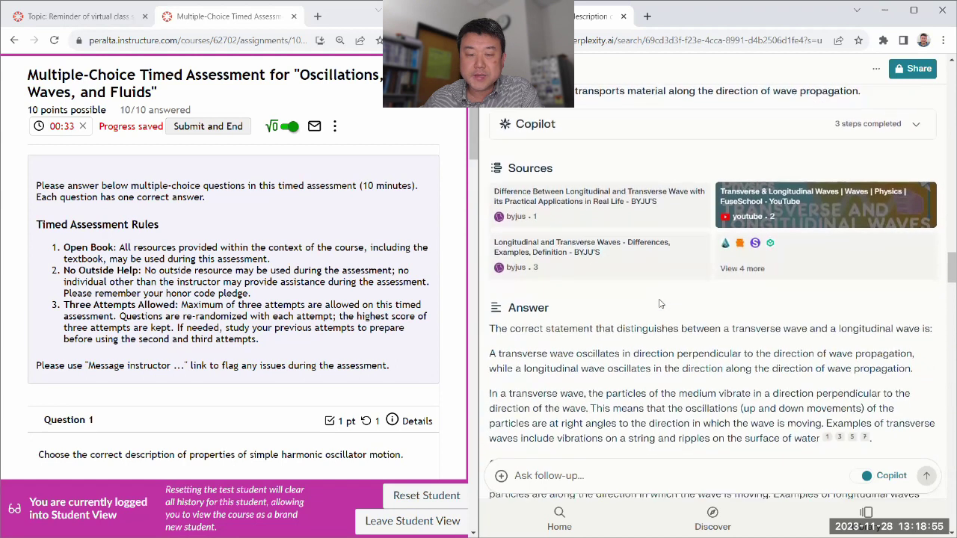
scroll(660, 303, down, 3)
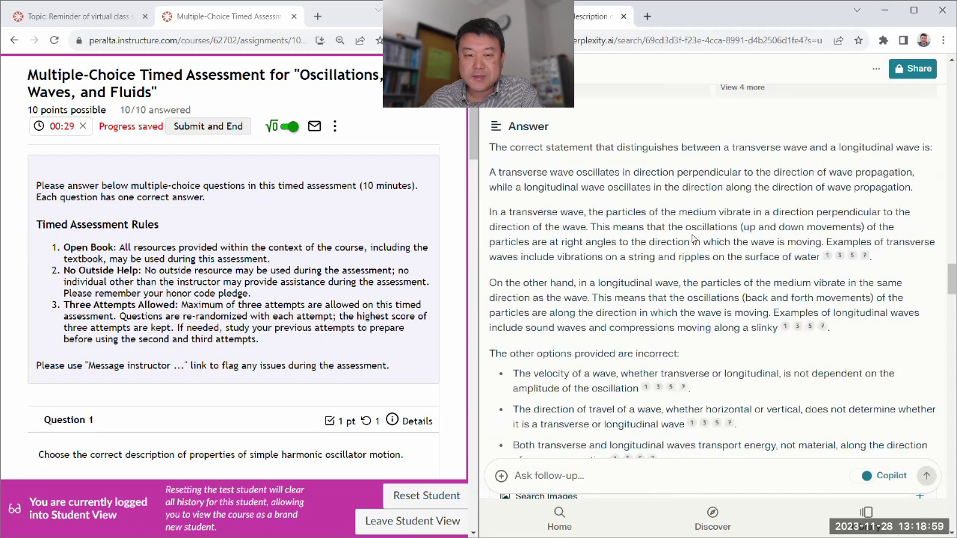
scroll(693, 238, down, 3)
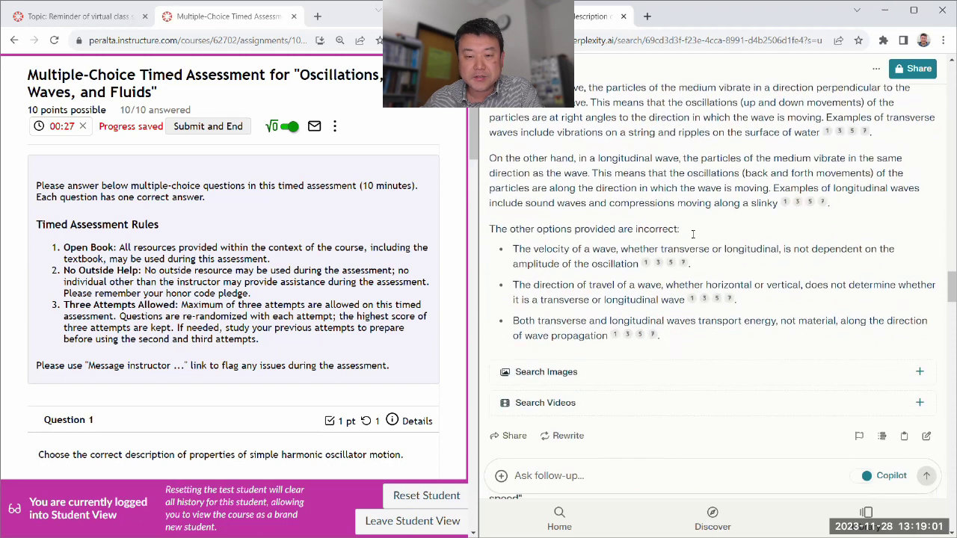
scroll(693, 237, down, 2)
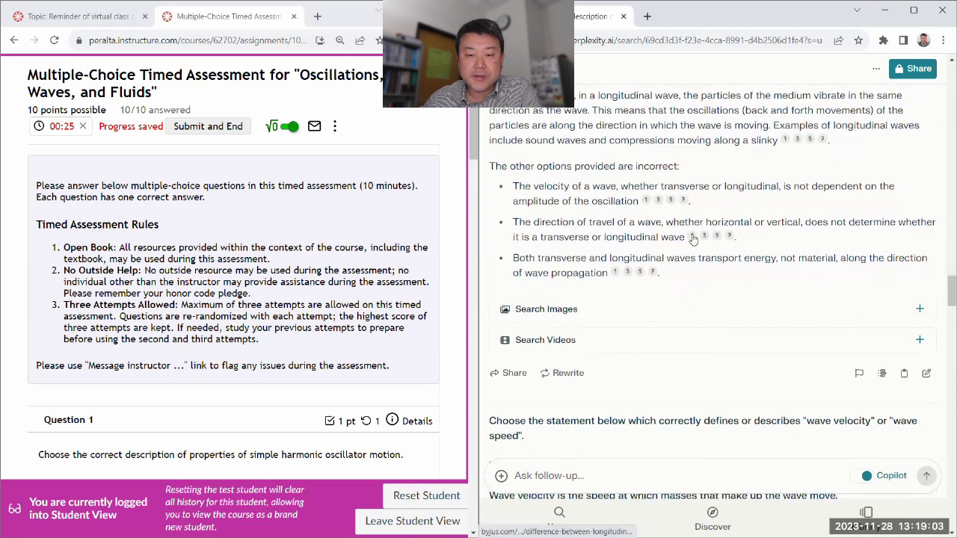
scroll(693, 238, down, 5)
scroll(693, 238, down, 3)
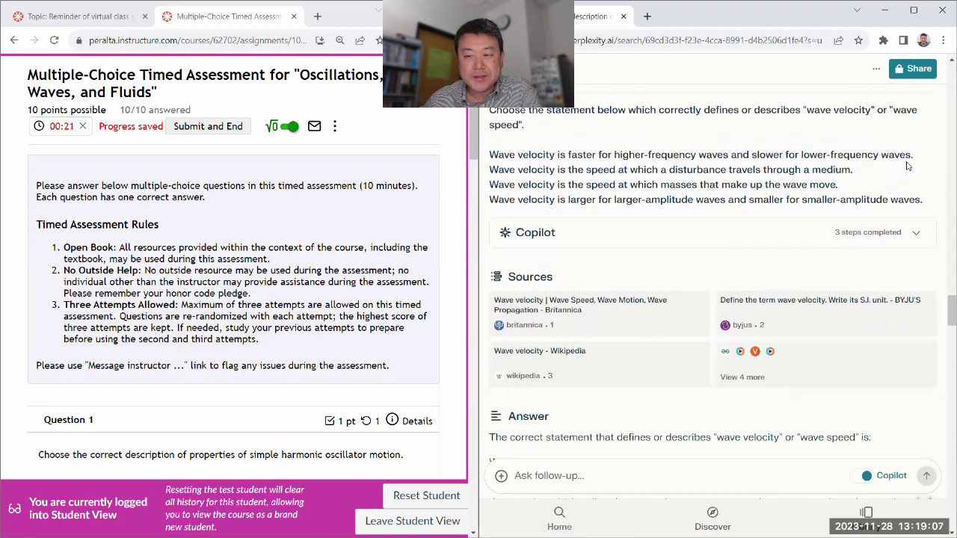
scroll(763, 190, down, 6)
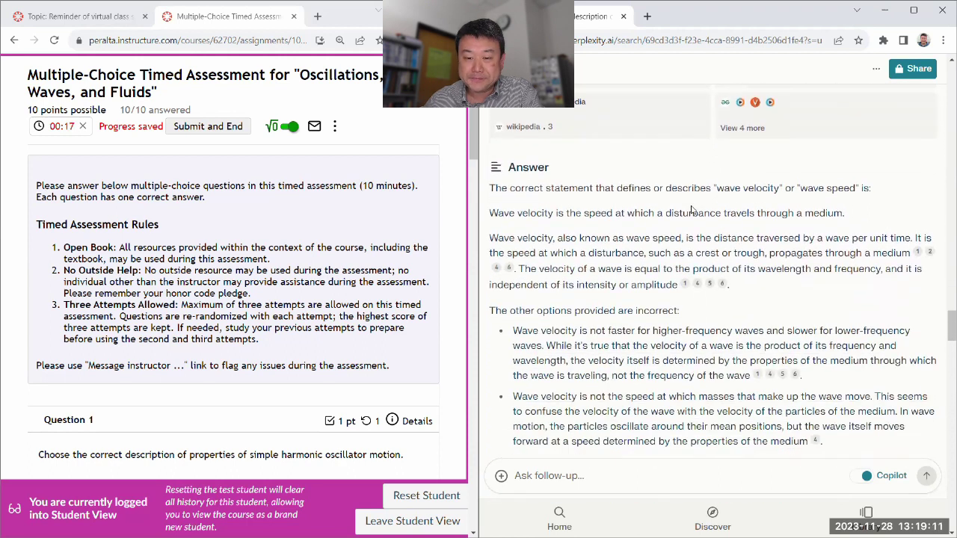
scroll(691, 211, down, 3)
scroll(693, 208, down, 5)
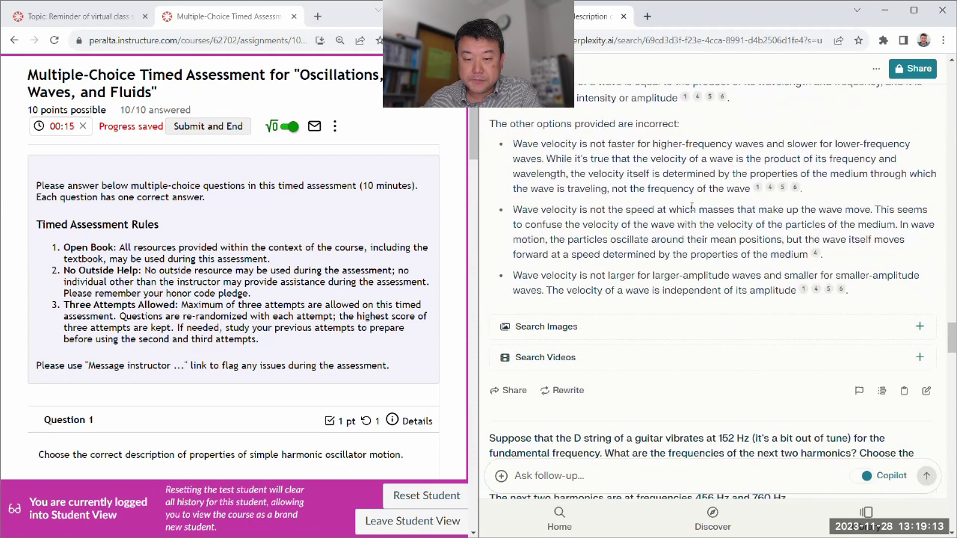
scroll(692, 211, down, 5)
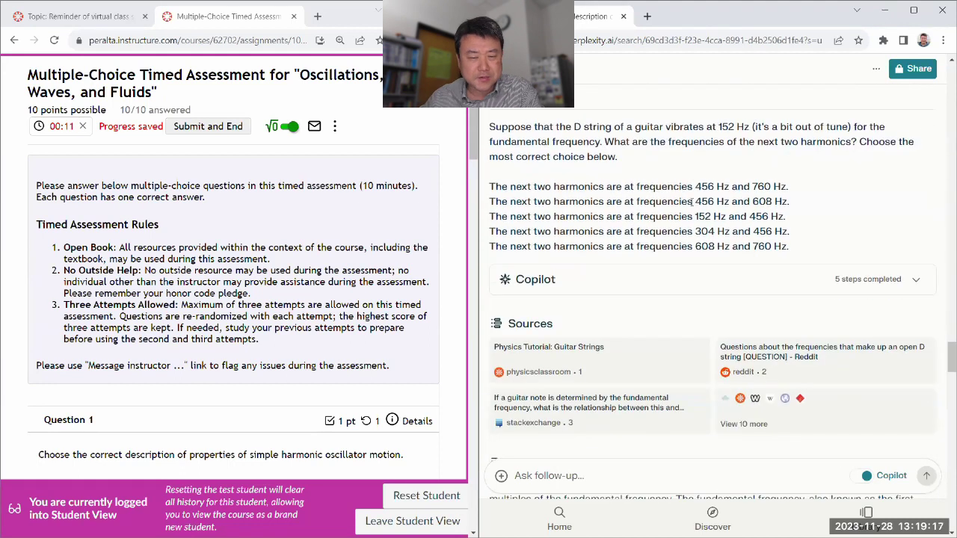
scroll(695, 203, down, 5)
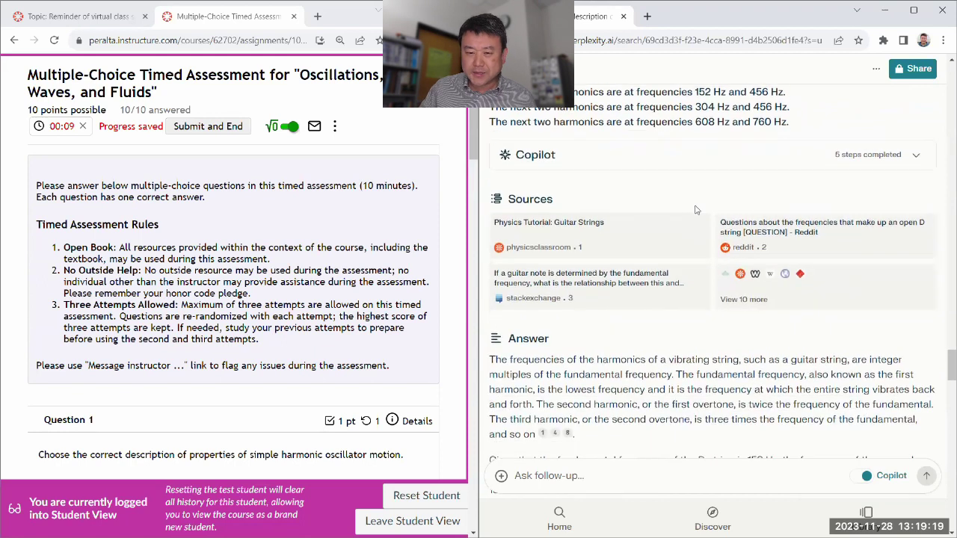
scroll(694, 204, down, 3)
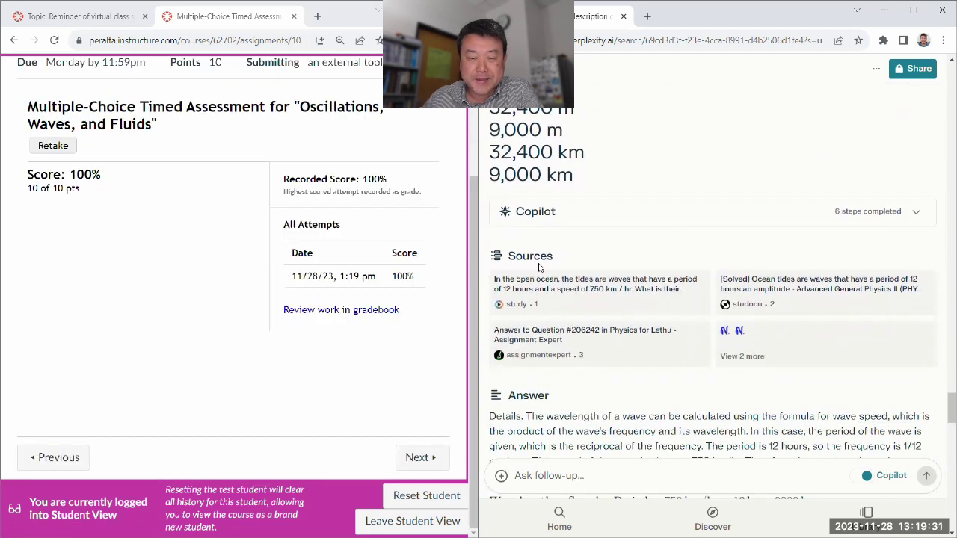
With the quiz auto-submitted at 100%, scroll Perplexity to the 9,000 km and violin 510 Hz answers.
scroll(619, 265, up, 3)
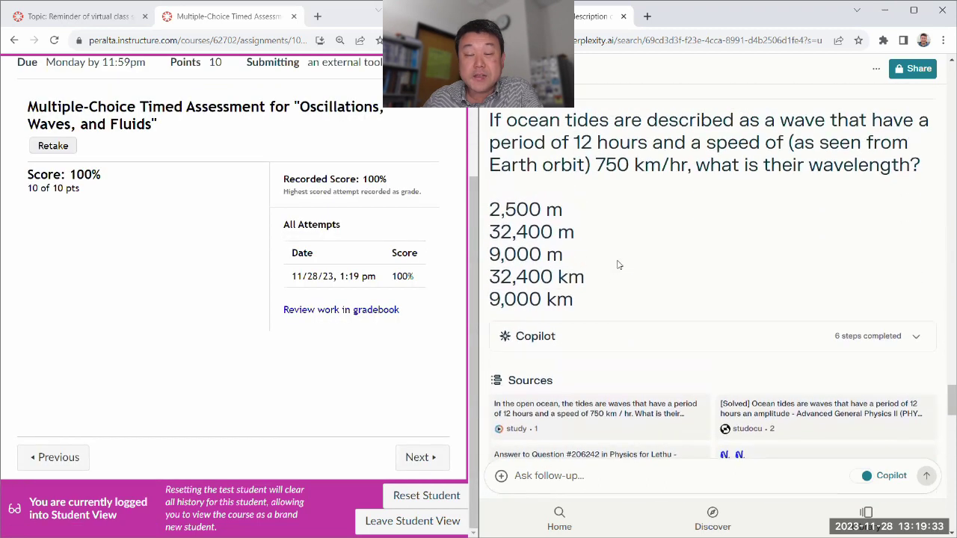
scroll(620, 265, down, 5)
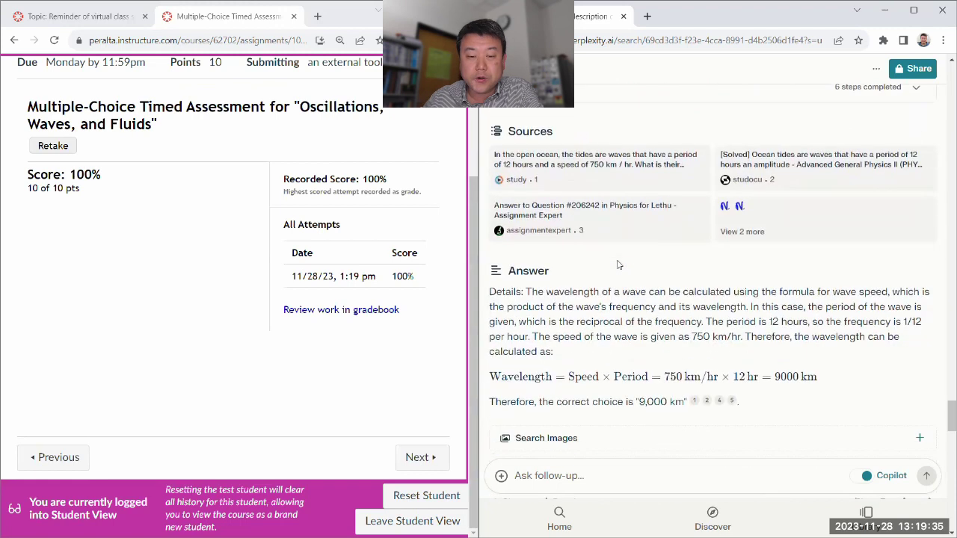
scroll(577, 272, down, 4)
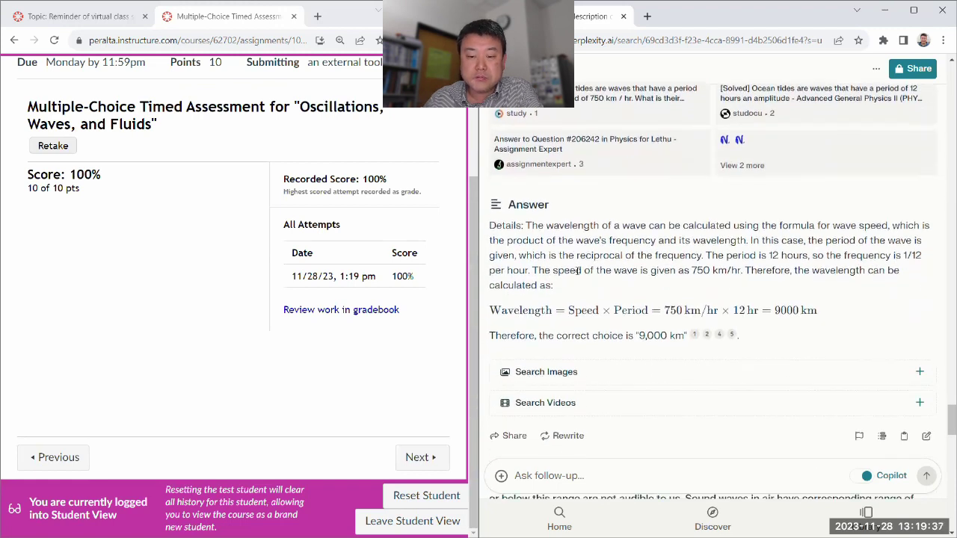
scroll(575, 276, down, 2)
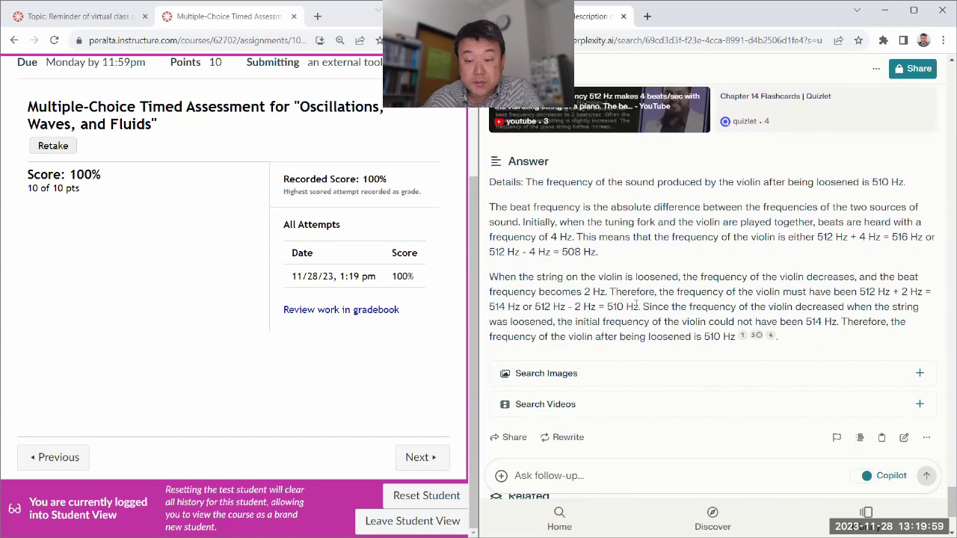
drag(642, 306, 778, 338)
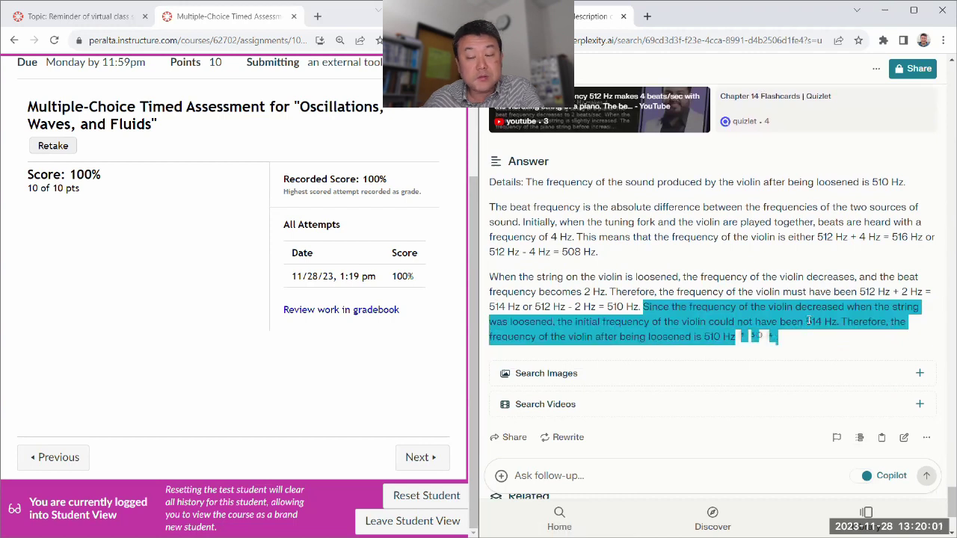
click(760, 274)
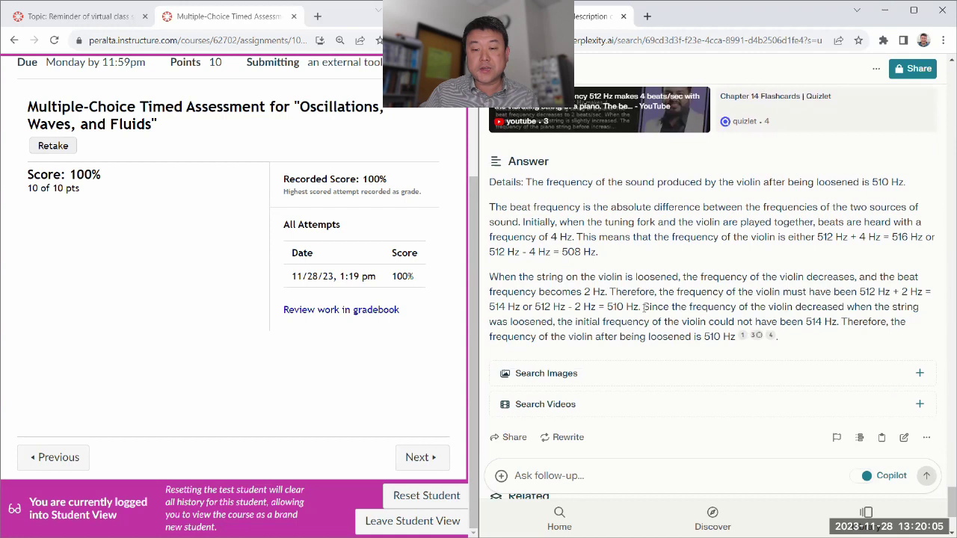
drag(644, 306, 493, 189)
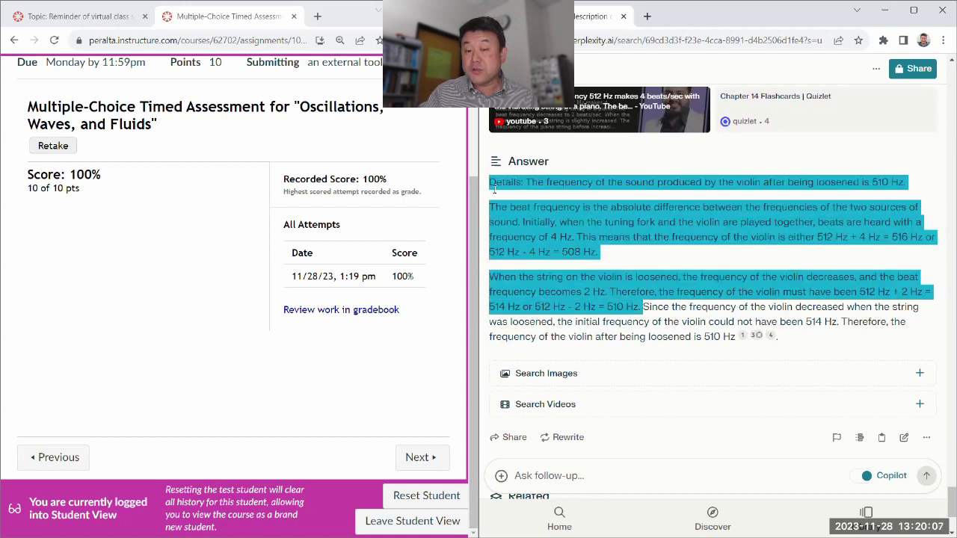
drag(644, 307, 818, 346)
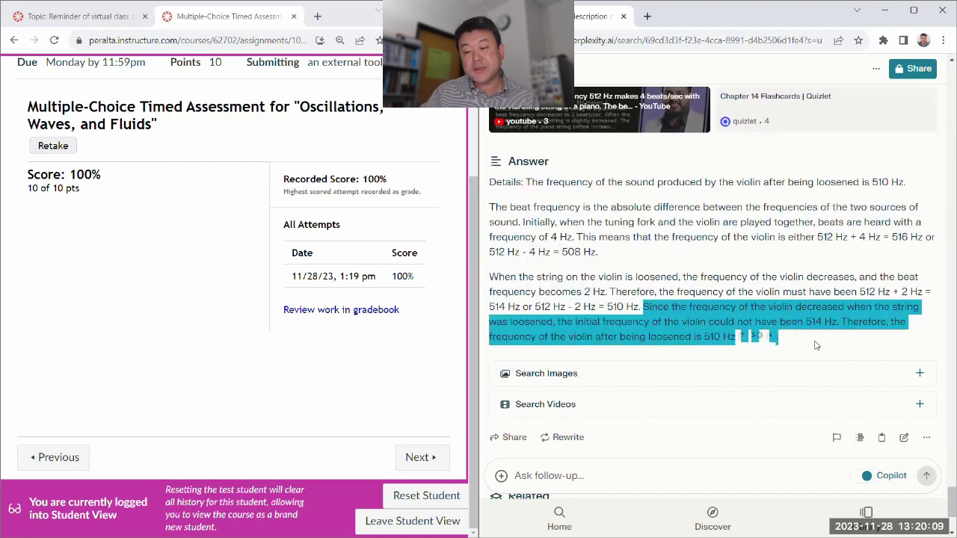
click(763, 288)
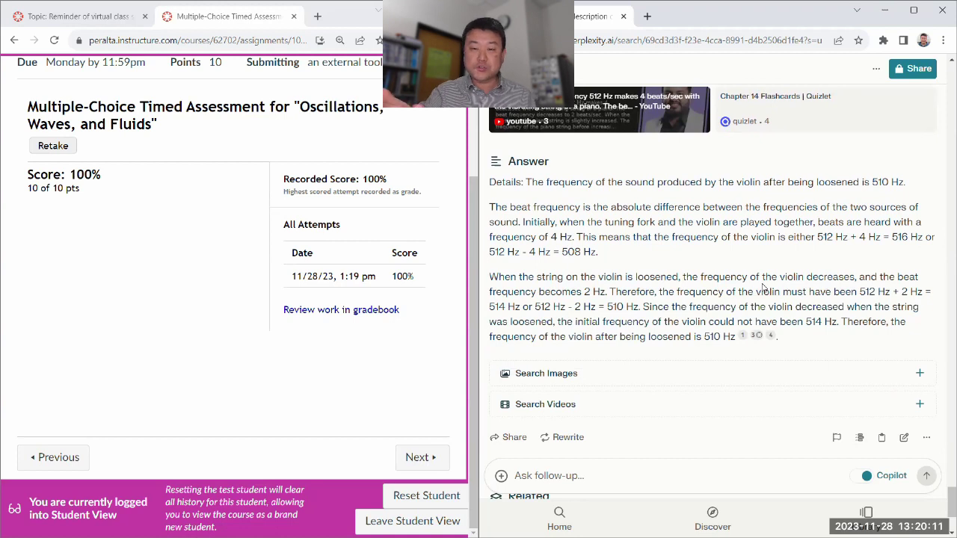